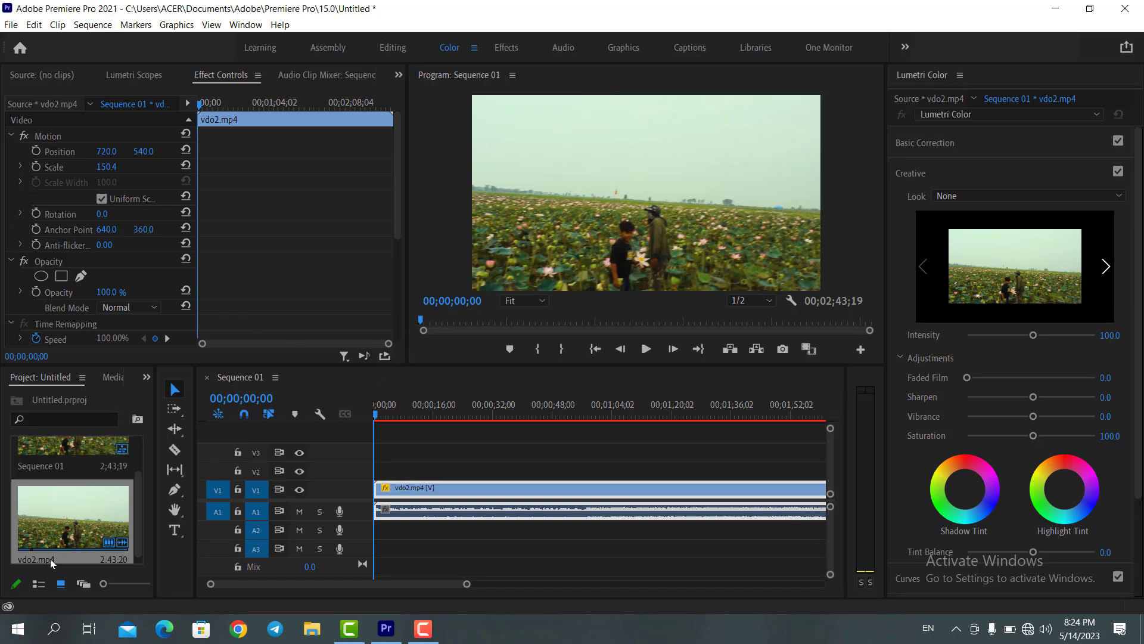
# Zoom the timeline out so the whole vdo2.mp4 clip fits, and narrow the Lumetri Color panel.
pyautogui.scroll(2, 58, 546)
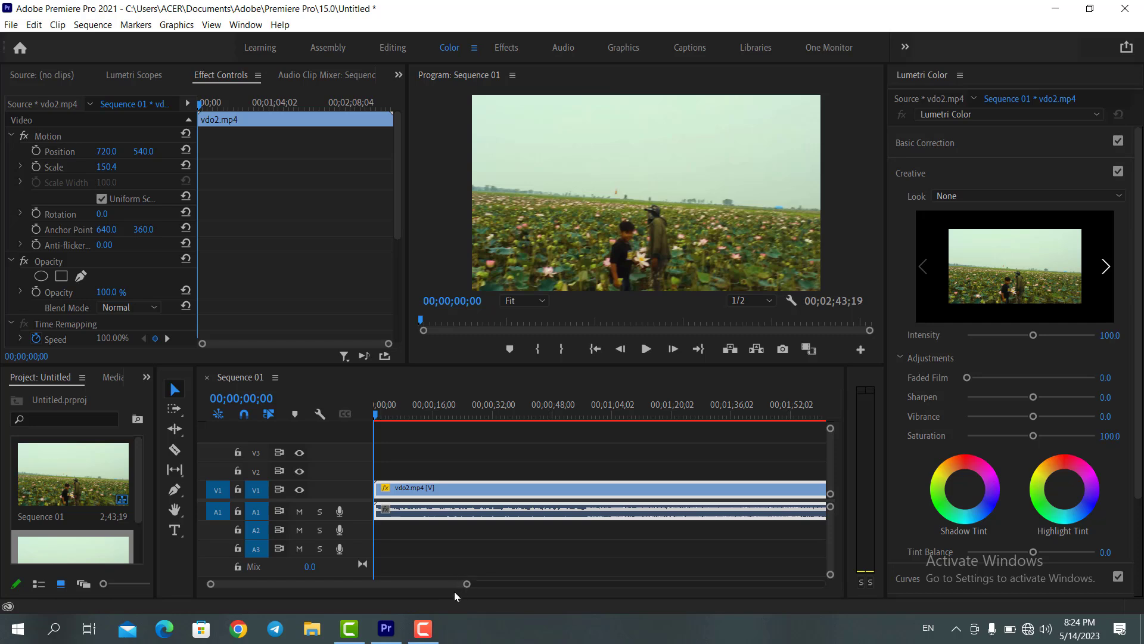
pyautogui.moveTo(466, 585); pyautogui.dragTo(548, 584)
pyautogui.moveTo(887, 387); pyautogui.dragTo(1025, 388)
pyautogui.moveTo(845, 404); pyautogui.dragTo(963, 411)
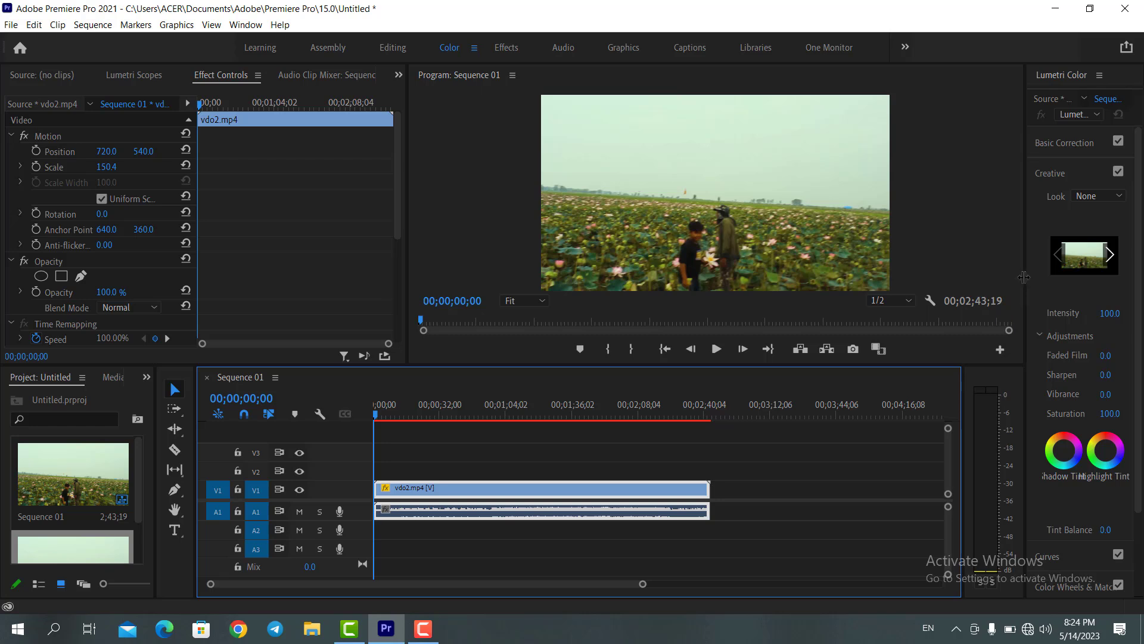
pyautogui.moveTo(1024, 278); pyautogui.dragTo(965, 300)
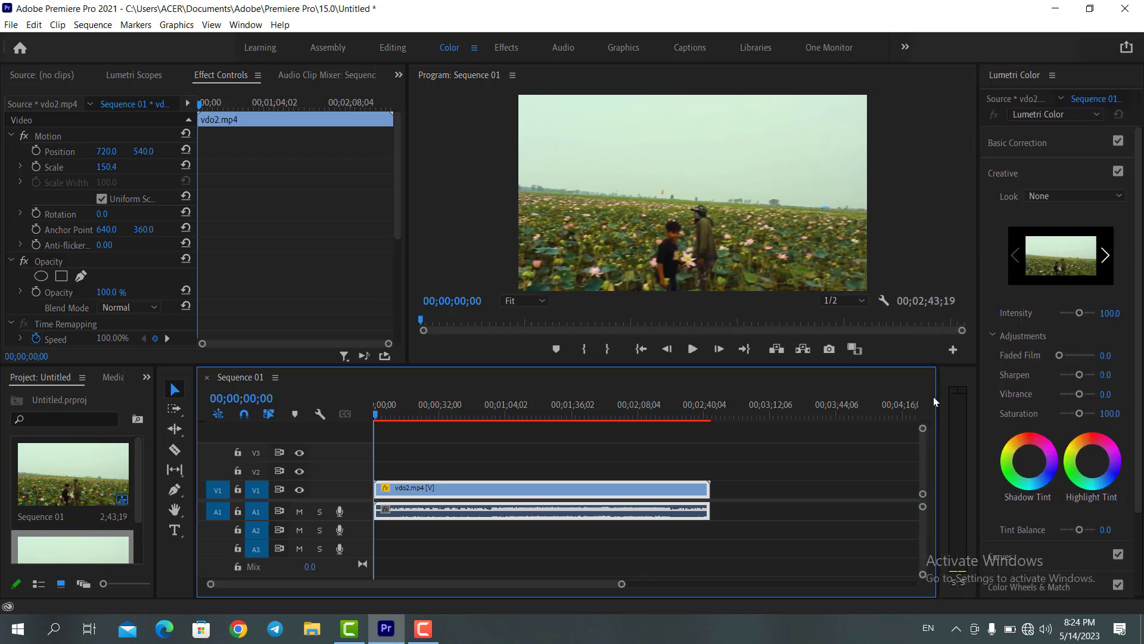
# Try the Editing workspace, reposition its floating Project panel, and return to the Color workspace.
pyautogui.click(238, 25)
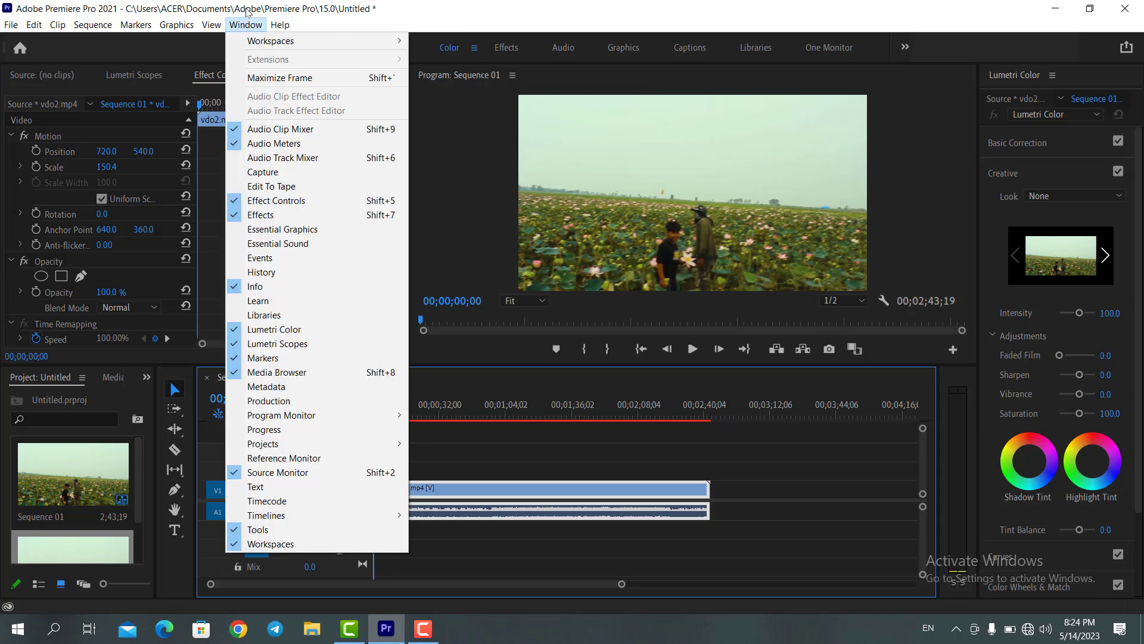
pyautogui.moveTo(276, 43)
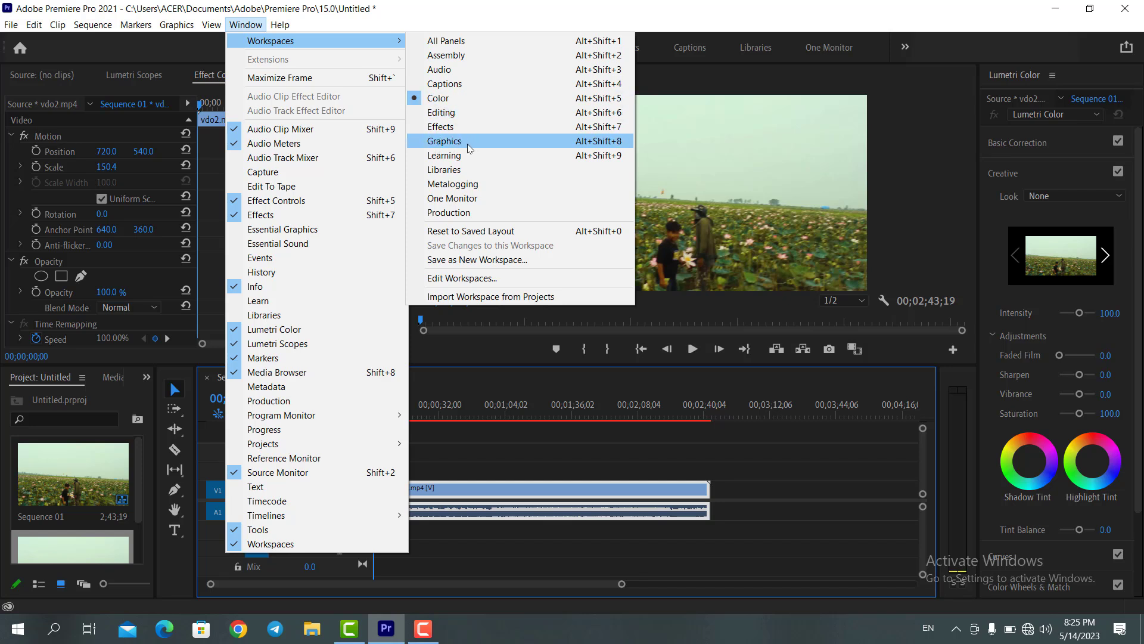
pyautogui.click(449, 100)
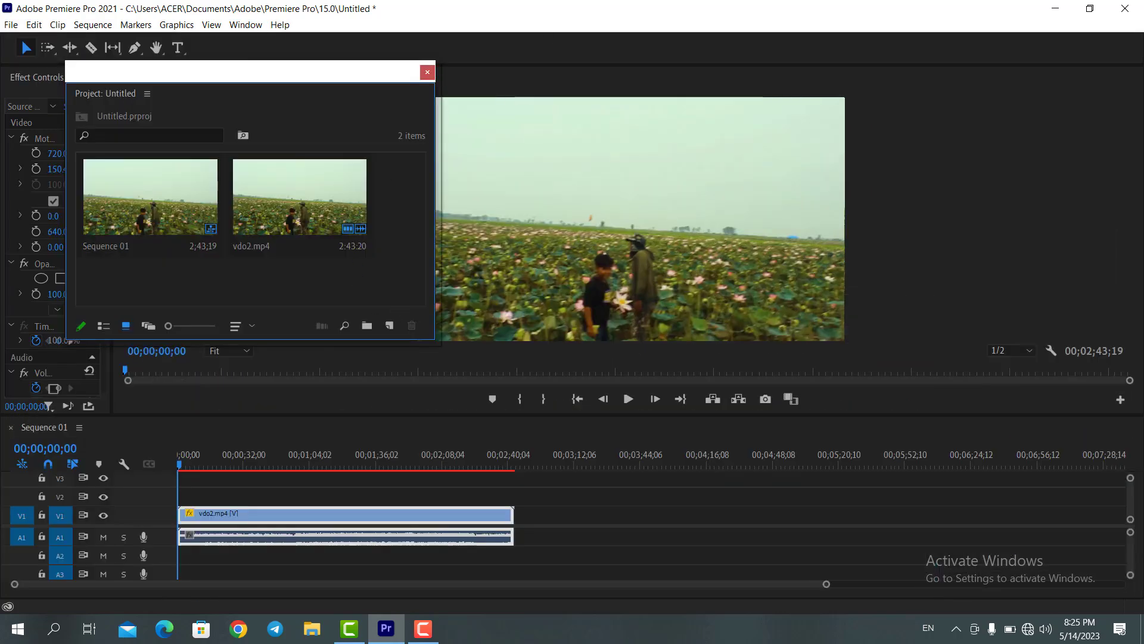
pyautogui.moveTo(274, 79); pyautogui.dragTo(327, 87)
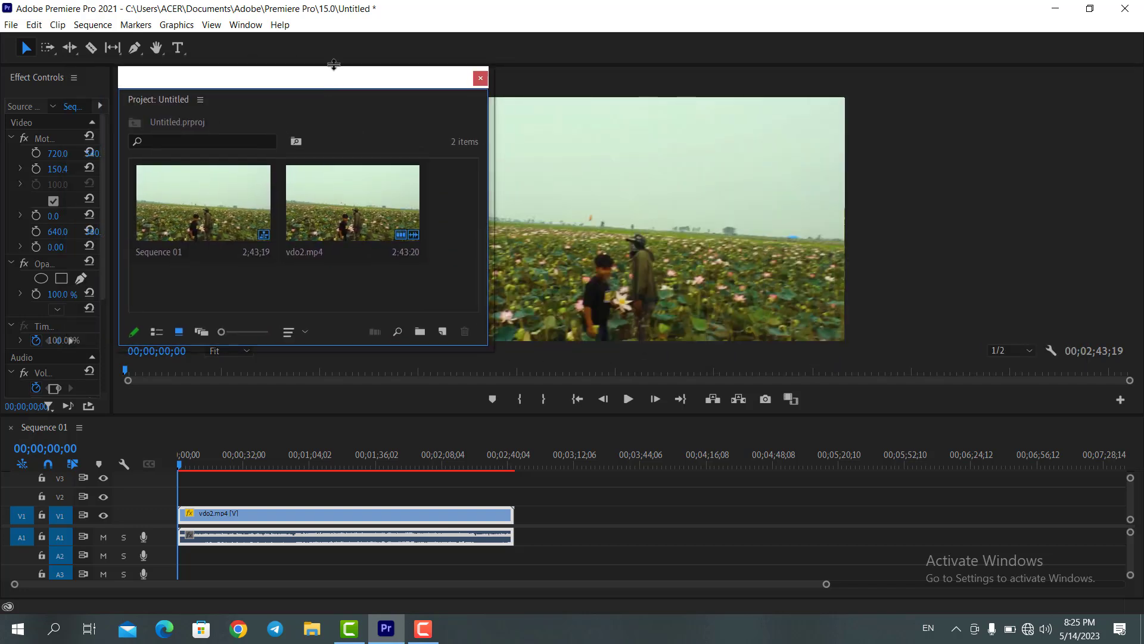
pyautogui.click(245, 25)
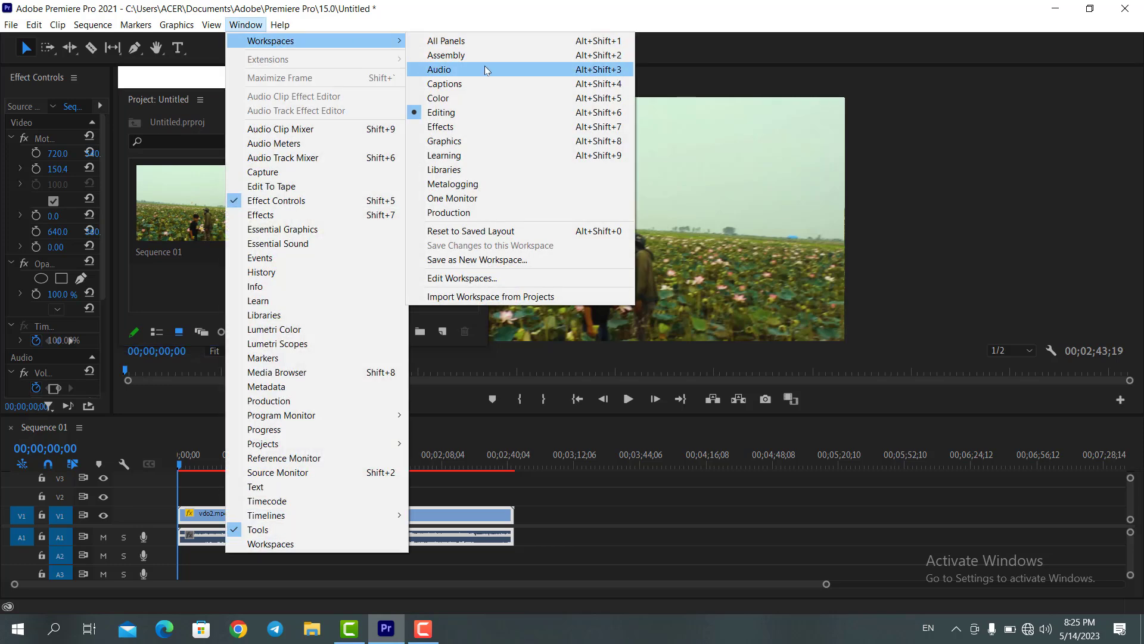
pyautogui.click(462, 98)
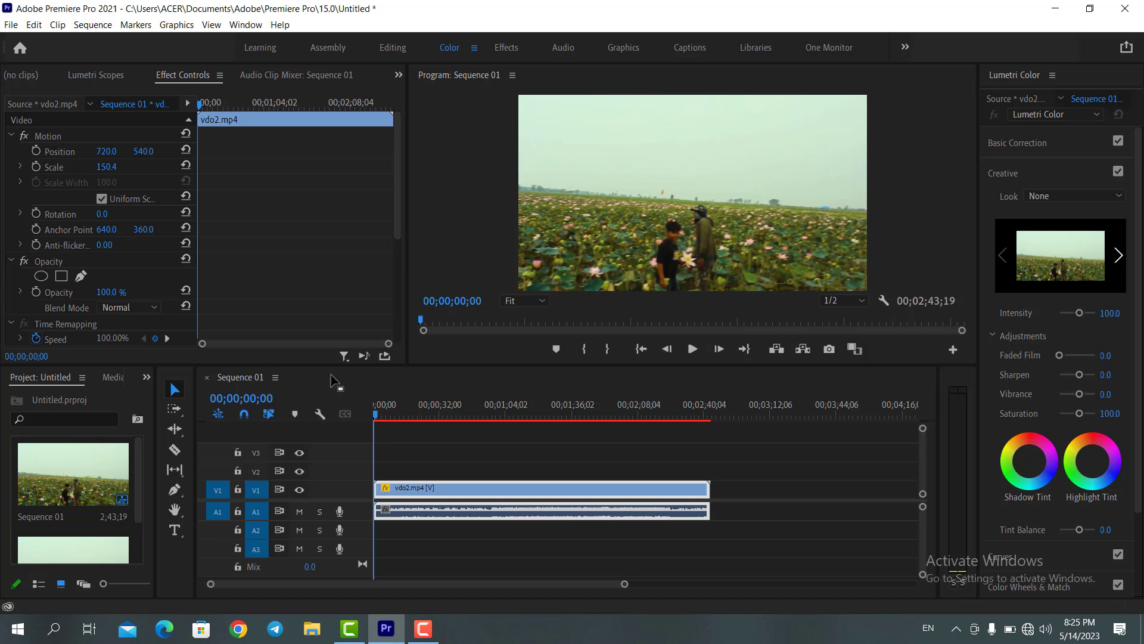
# Move the playhead to 00;00;29;17, view the Lumetri Scopes, and close that panel.
pyautogui.click(434, 408)
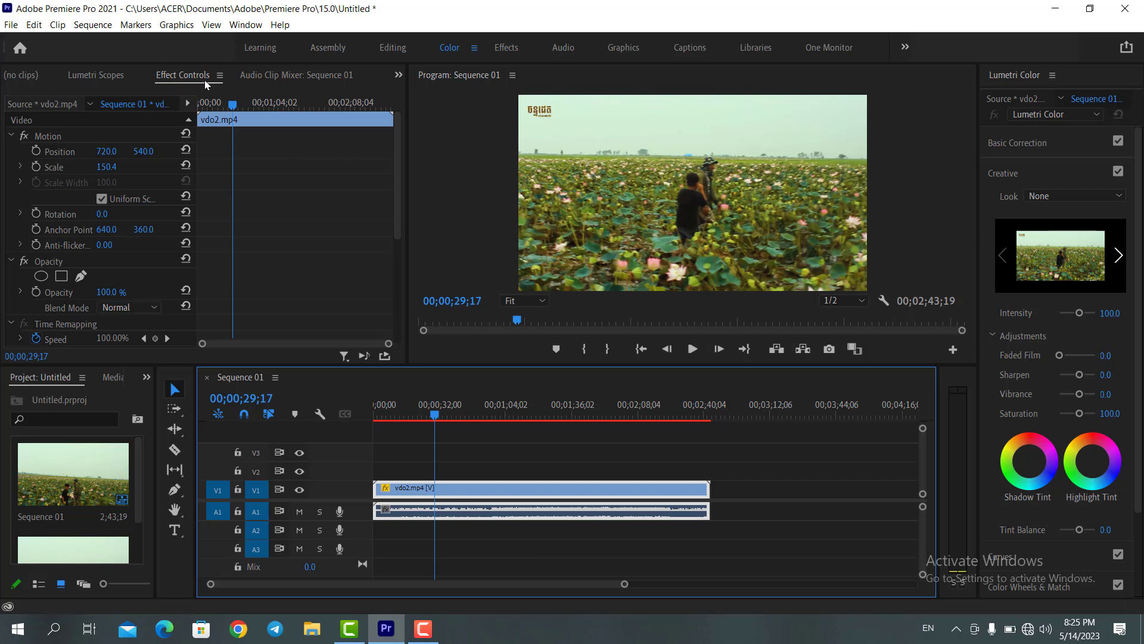
pyautogui.hotkey('shift', '1')
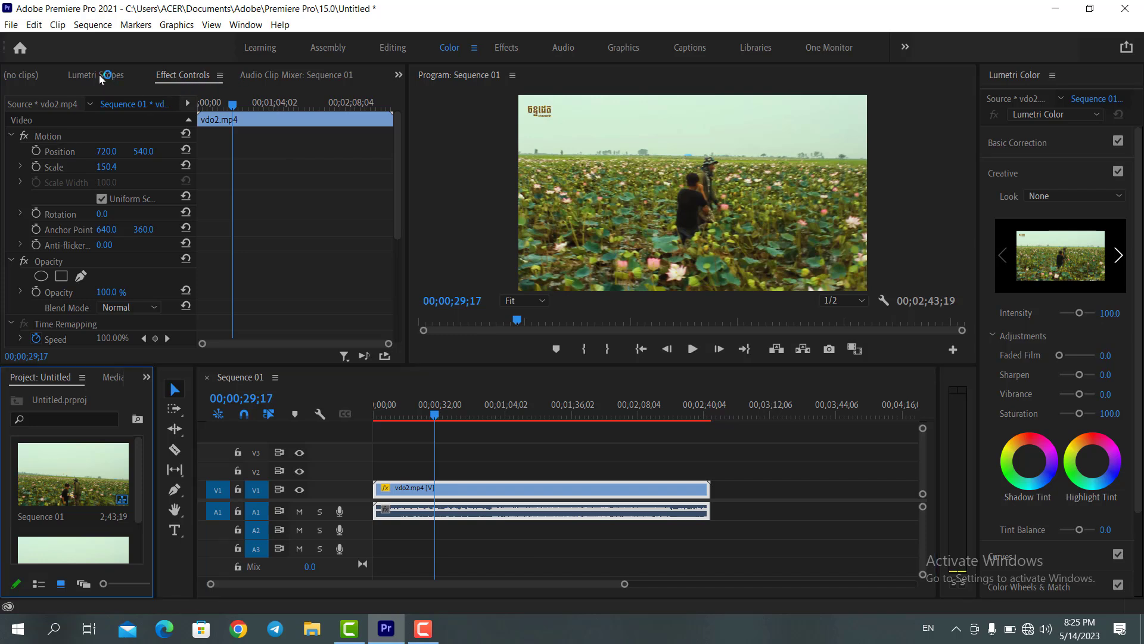
pyautogui.click(99, 74)
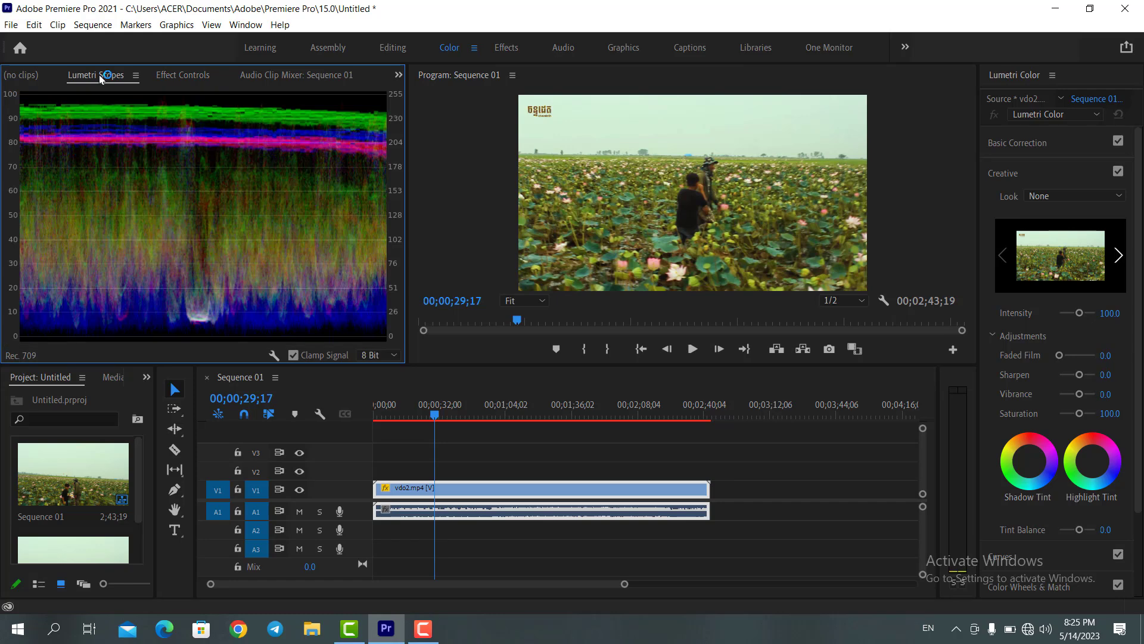
pyautogui.click(140, 77)
pyautogui.click(174, 77)
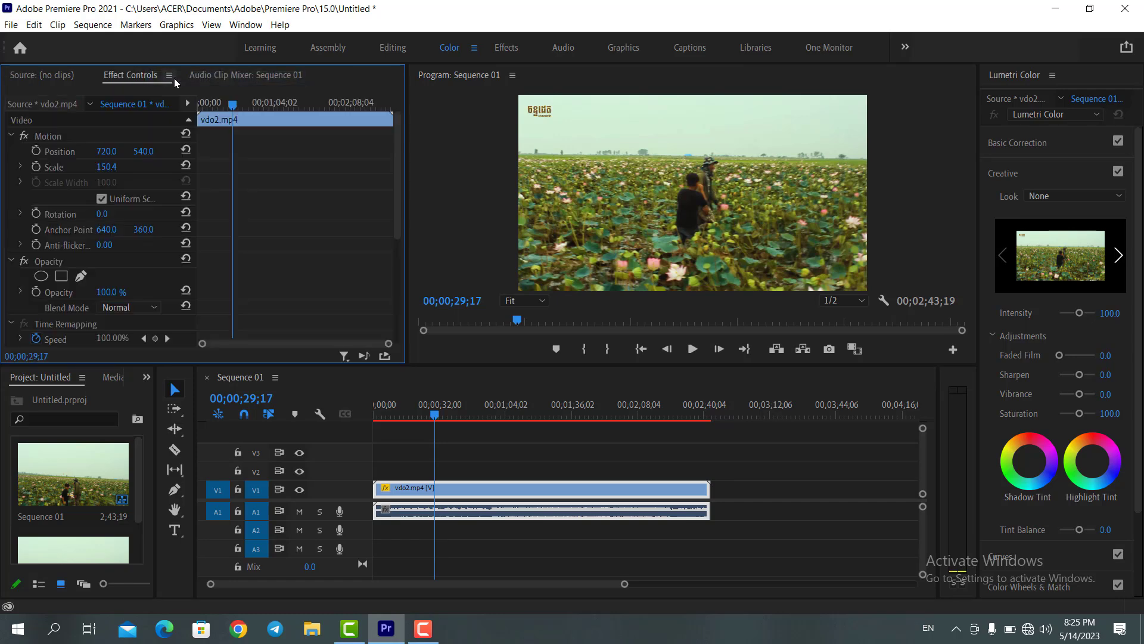
# Close the empty Source monitor panel.
pyautogui.click(27, 77)
pyautogui.click(88, 78)
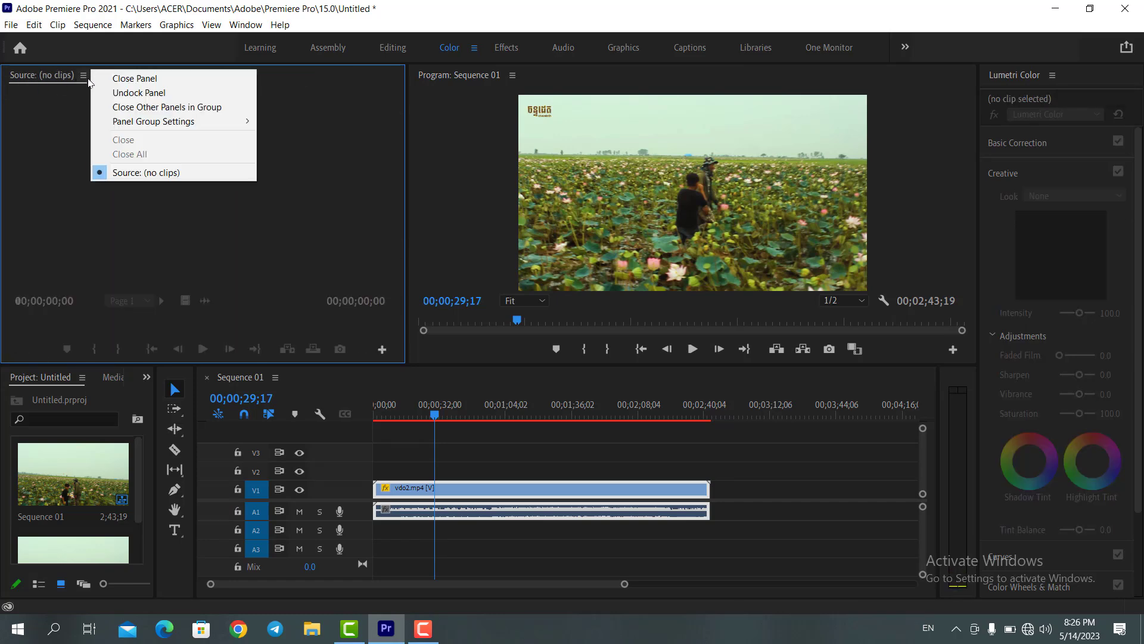
pyautogui.click(130, 78)
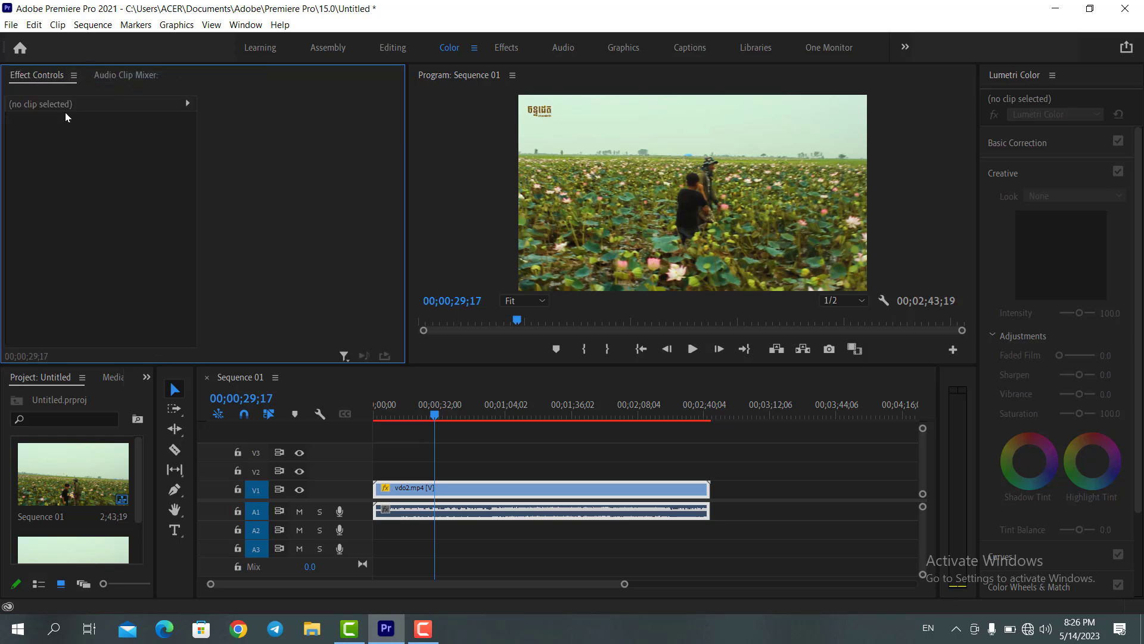
# Select the vdo2.mp4 clip on the timeline and set its Motion position to 721.9, 538.6.
pyautogui.click(463, 488)
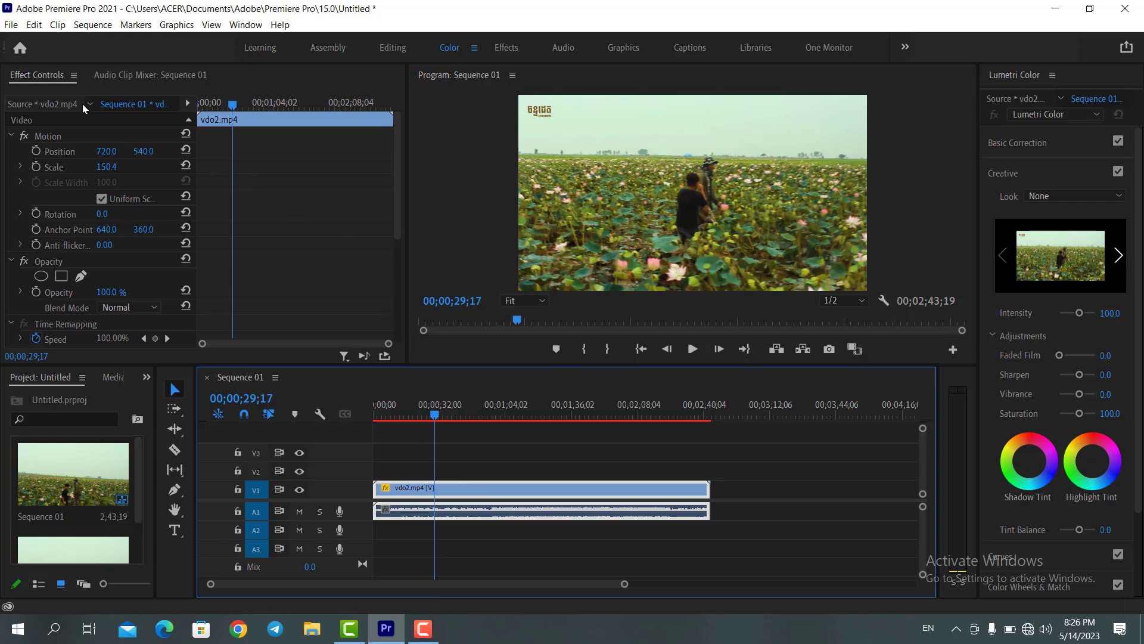
pyautogui.click(247, 26)
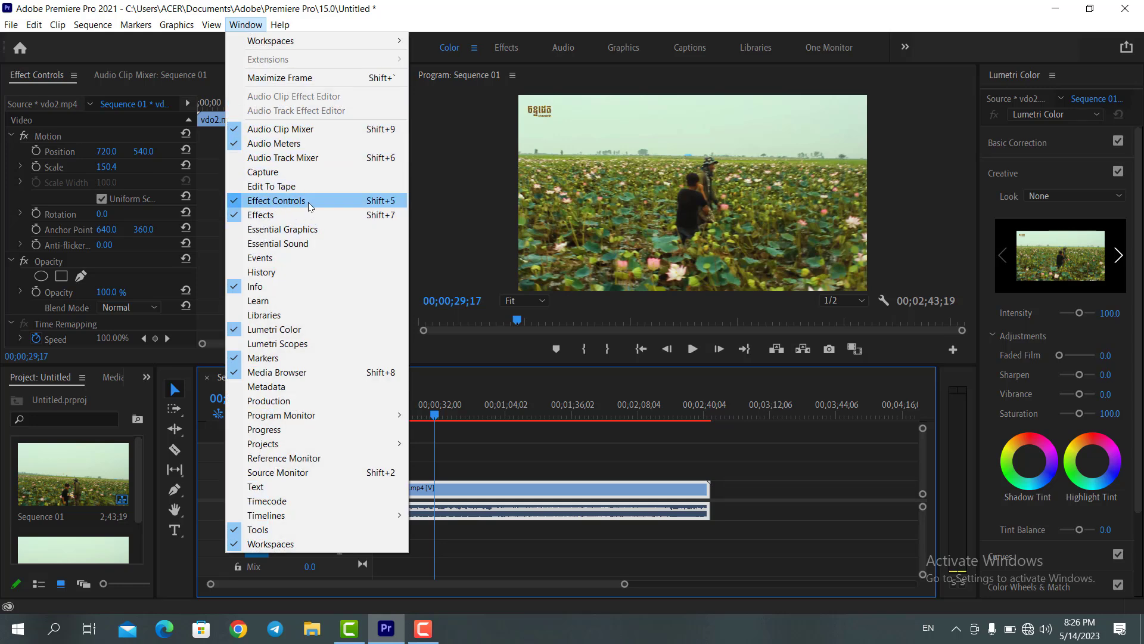
pyautogui.click(190, 106)
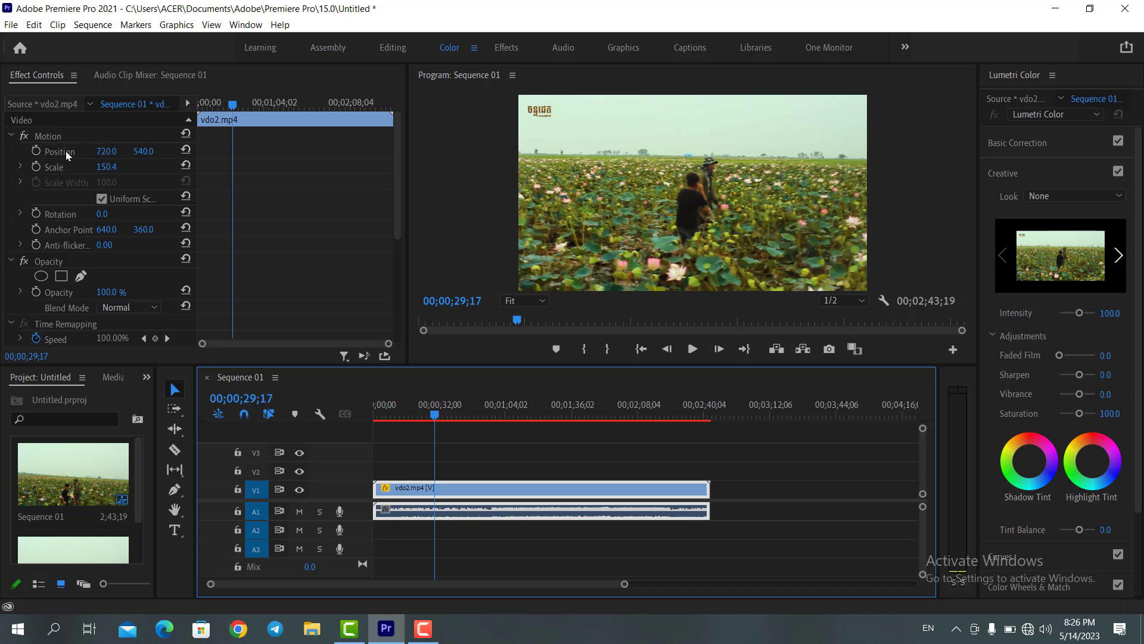
pyautogui.moveTo(102, 156); pyautogui.dragTo(139, 156)
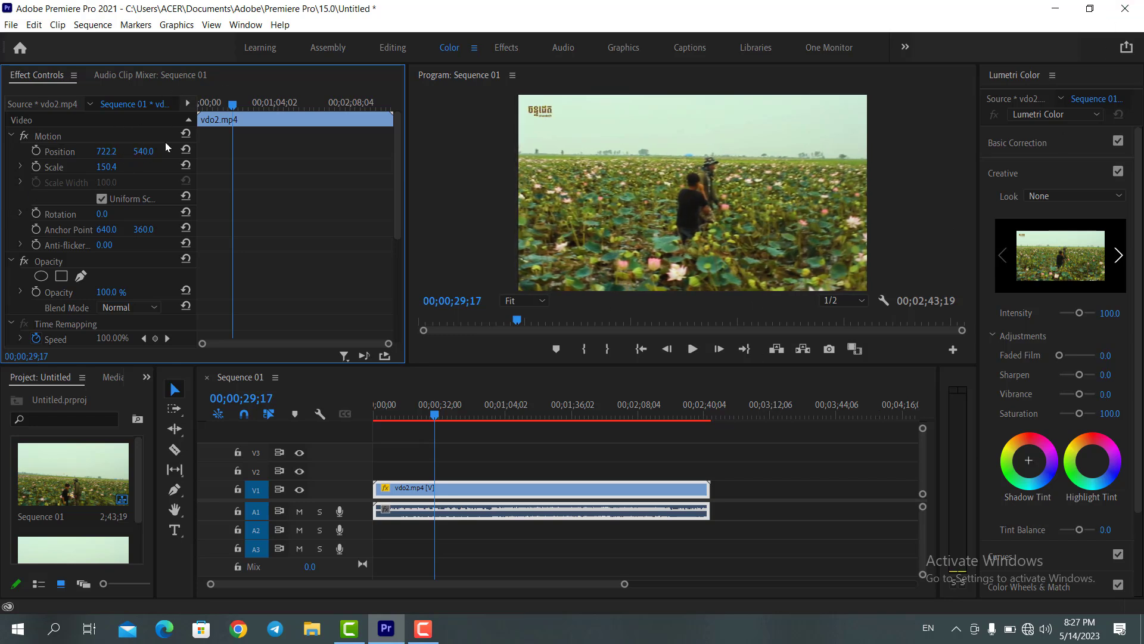
pyautogui.moveTo(153, 158)
pyautogui.mouseDown()
pyautogui.moveTo(584, 158)
pyautogui.moveTo(113, 158)
pyautogui.moveTo(334, 158)
pyautogui.moveTo(143, 158)
pyautogui.mouseUp()
# Deselect and reselect the vdo2.mp4 clip, and set its scale to 150.7.
pyautogui.click(746, 470)
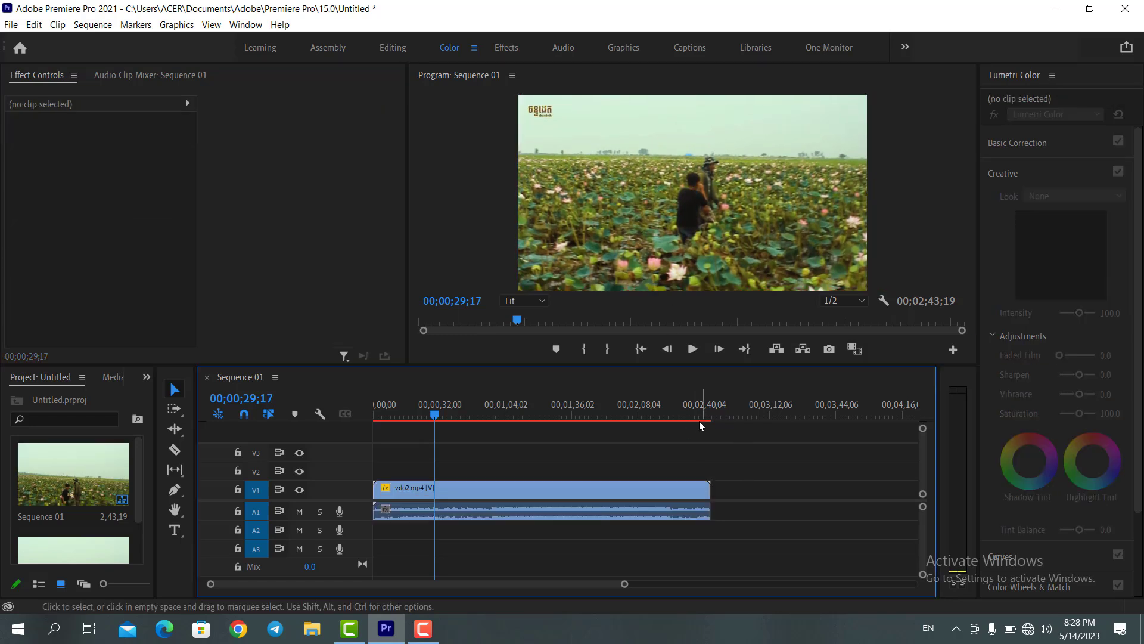
pyautogui.click(463, 489)
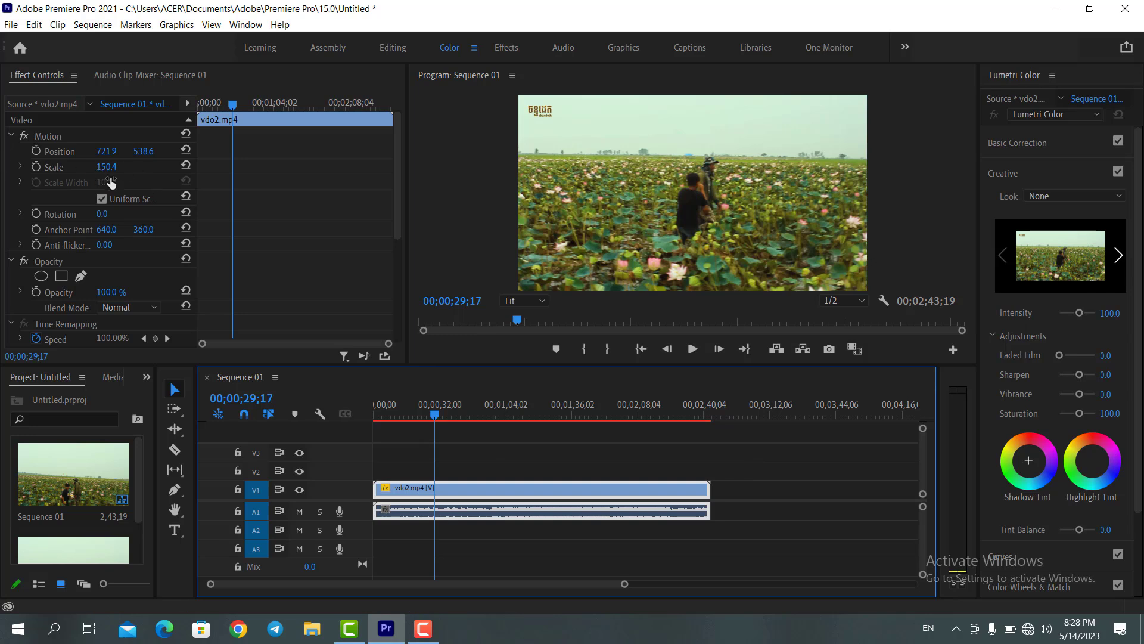
pyautogui.moveTo(102, 173)
pyautogui.mouseDown()
pyautogui.moveTo(78, 167)
pyautogui.moveTo(173, 166)
pyautogui.moveTo(47, 167)
pyautogui.moveTo(104, 167)
pyautogui.moveTo(60, 167)
pyautogui.moveTo(82, 167)
pyautogui.mouseUp()
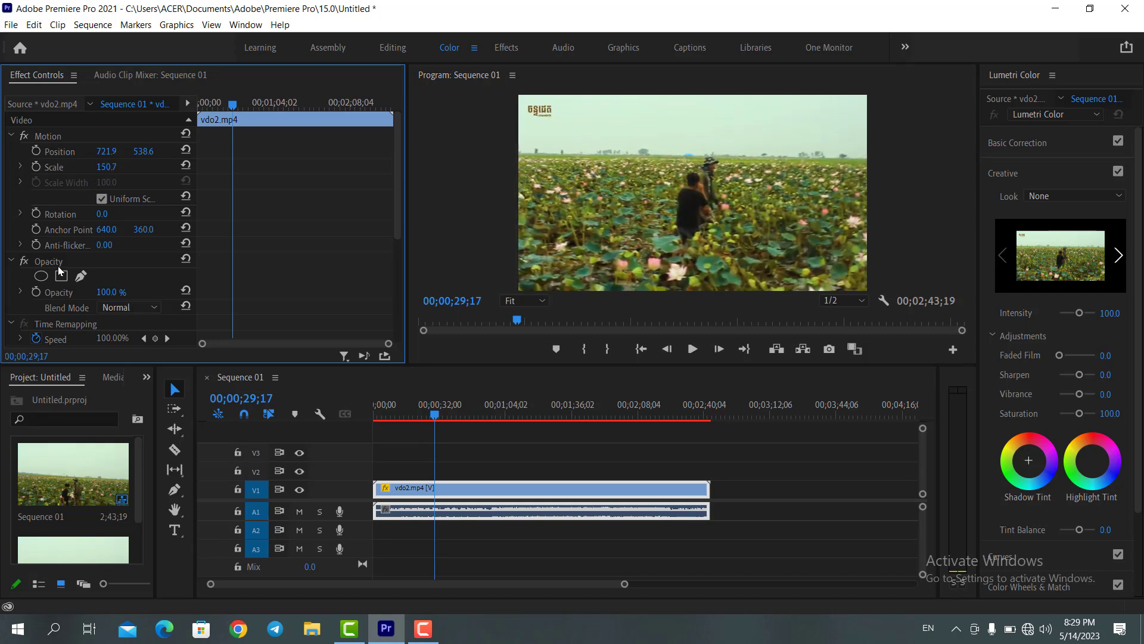
# Rotate the clip to about 8x109° and undo the rotation.
pyautogui.moveTo(102, 214); pyautogui.dragTo(105, 214)
pyautogui.moveTo(106, 214); pyautogui.dragTo(411, 214)
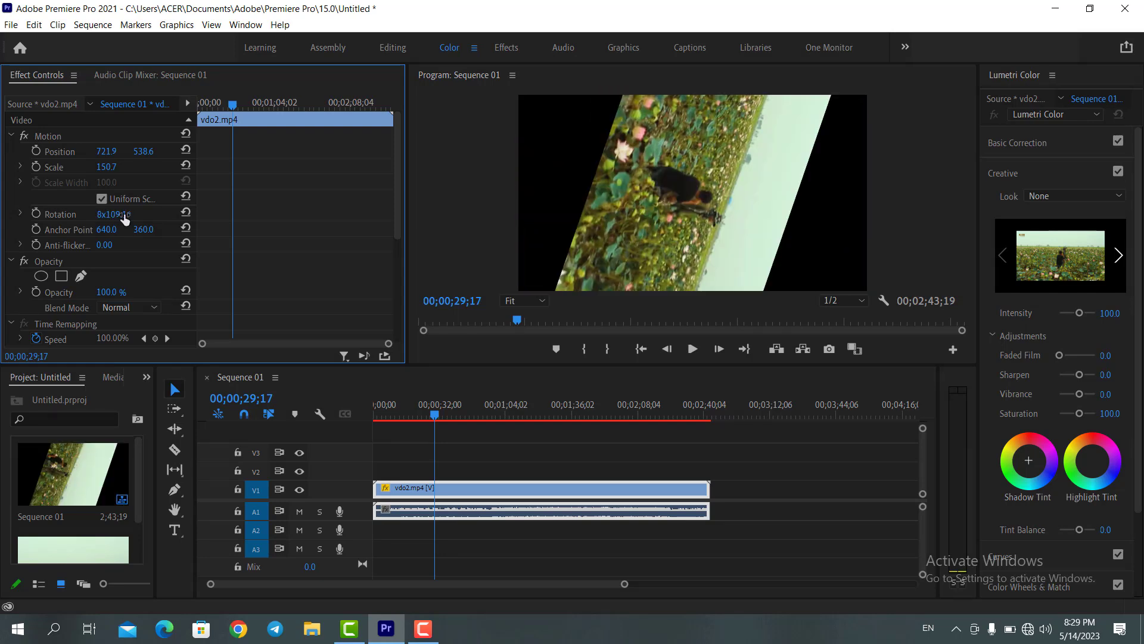
pyautogui.hotkey('ctrl', 'z')
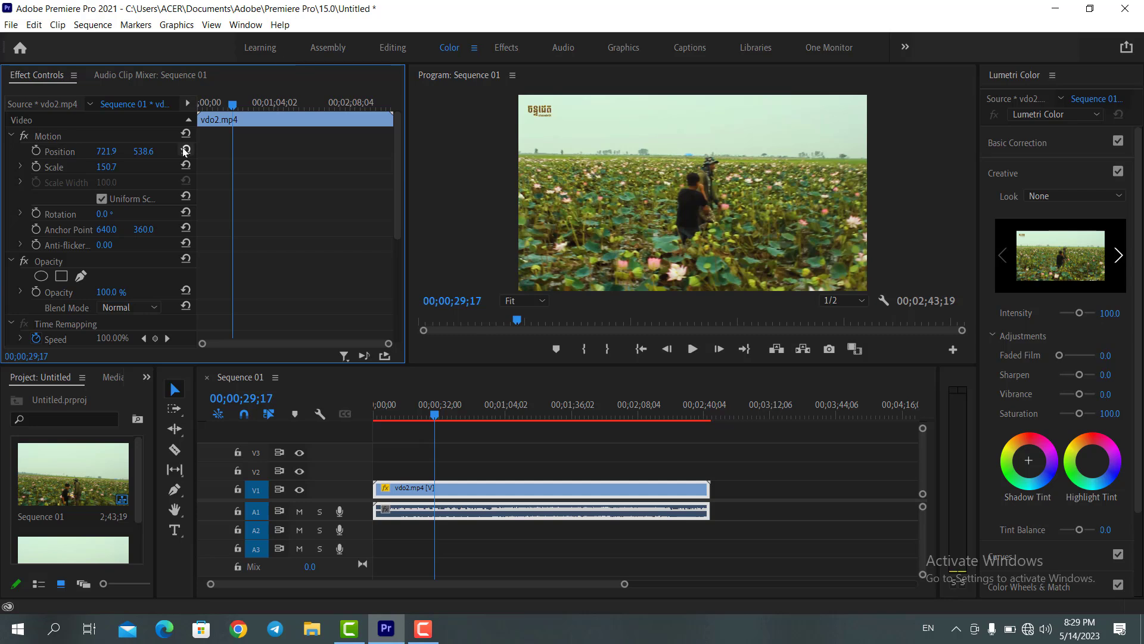
# Try shifting the clip's anchor point horizontally, undo it, and try adjusting the clip's opacity.
pyautogui.moveTo(103, 234); pyautogui.dragTo(158, 235)
pyautogui.hotkey('ctrl', 'z')
pyautogui.scroll(-3, 92, 268)
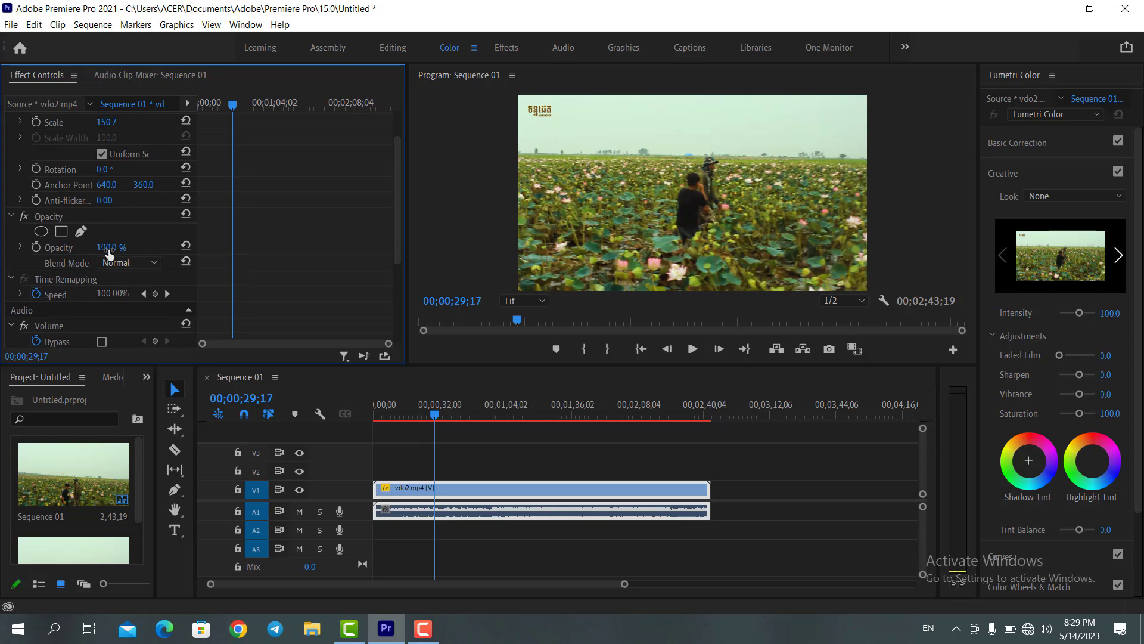
pyautogui.moveTo(108, 247)
pyautogui.mouseDown()
pyautogui.moveTo(61, 247)
pyautogui.moveTo(157, 247)
pyautogui.moveTo(47, 247)
pyautogui.moveTo(107, 247)
pyautogui.mouseUp()
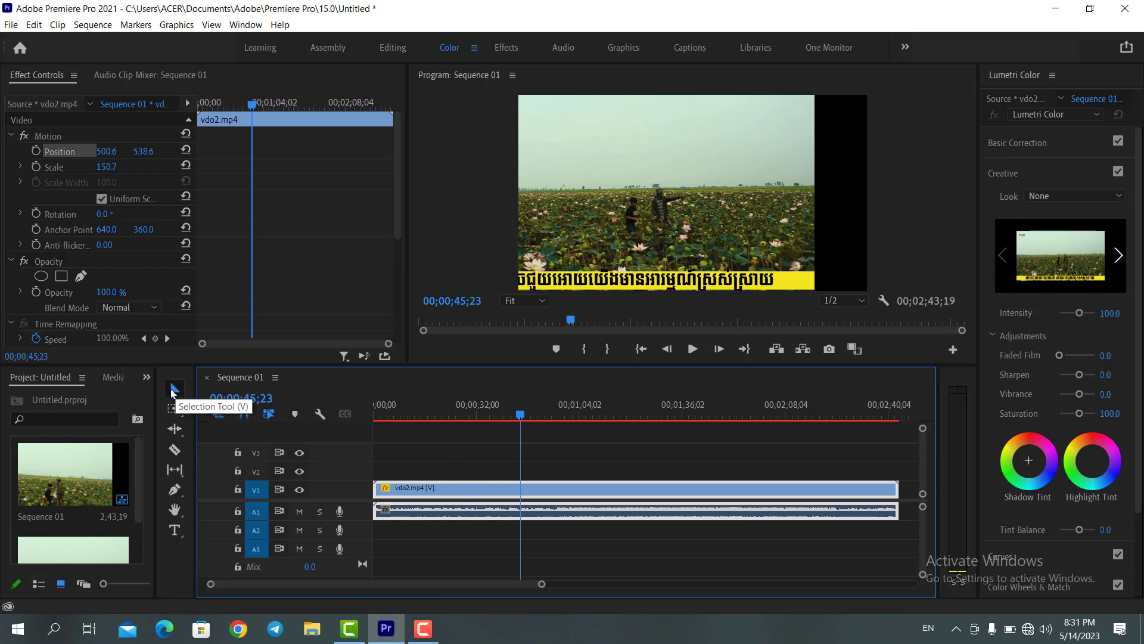
# Unlink the audio from the video of the vdo2.mp4 clip using the Selection tool.
pyautogui.click(173, 391)
pyautogui.click(509, 477)
pyautogui.moveTo(496, 481)
pyautogui.mouseDown()
pyautogui.moveTo(496, 462)
pyautogui.moveTo(494, 489)
pyautogui.mouseUp()
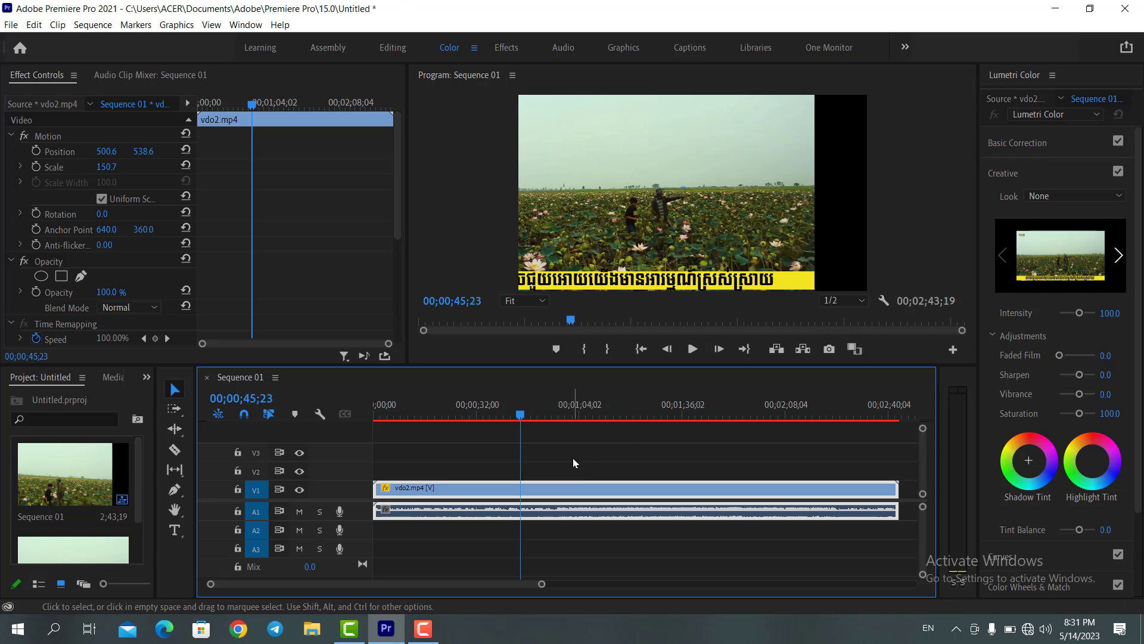
pyautogui.rightClick(460, 490)
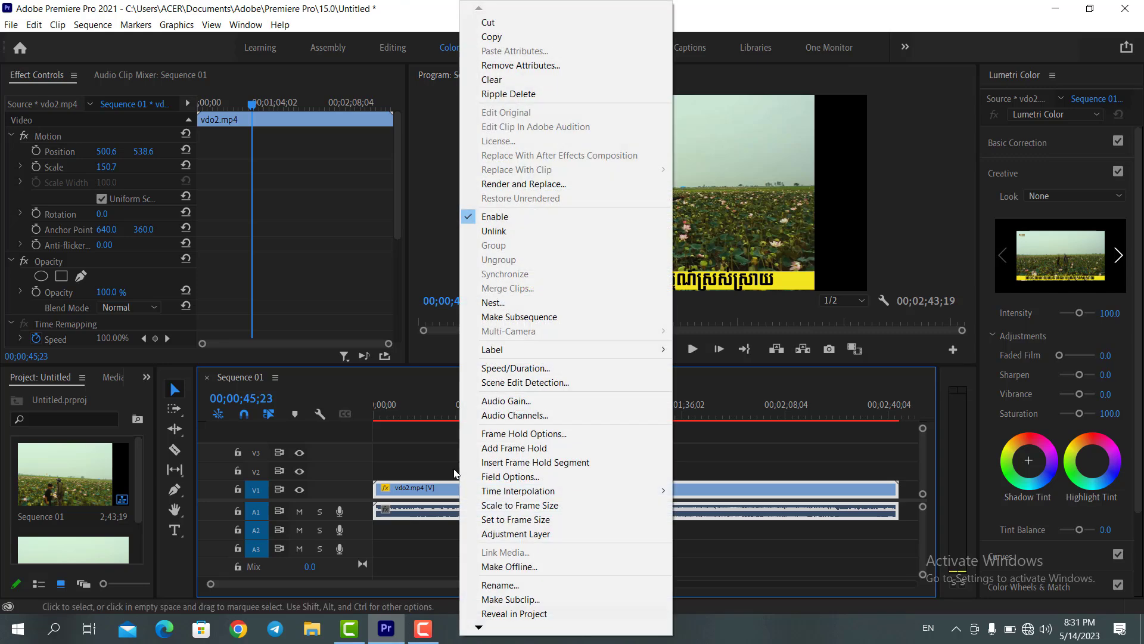
pyautogui.click(520, 236)
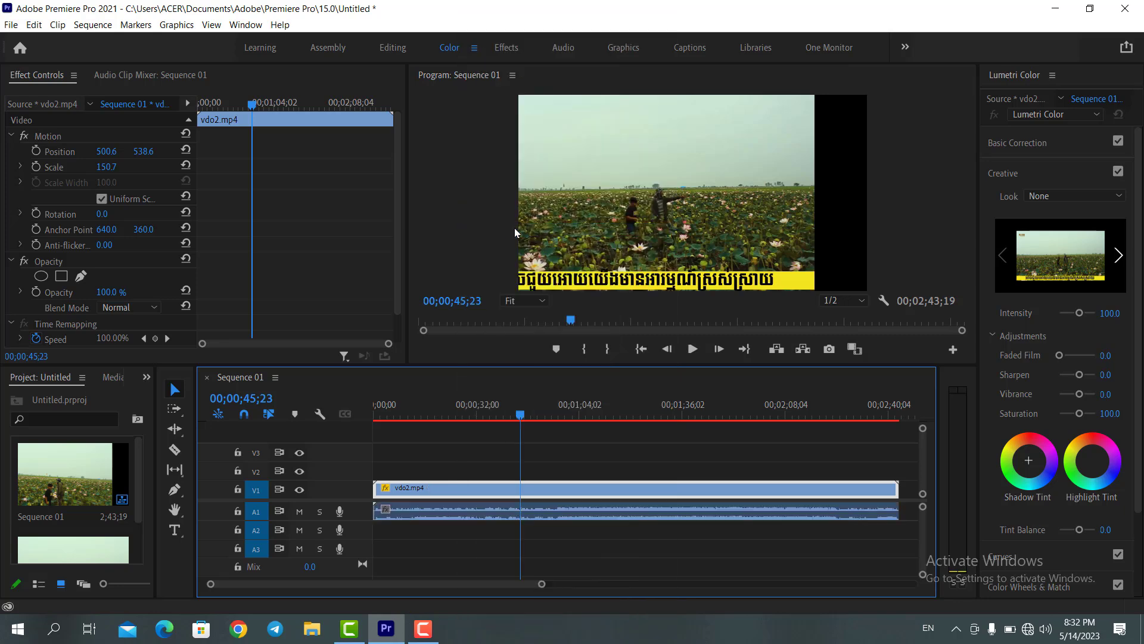
# Select the audio and video parts of vdo2.mp4 separately to check that they are independent.
pyautogui.click(454, 540)
pyautogui.click(468, 516)
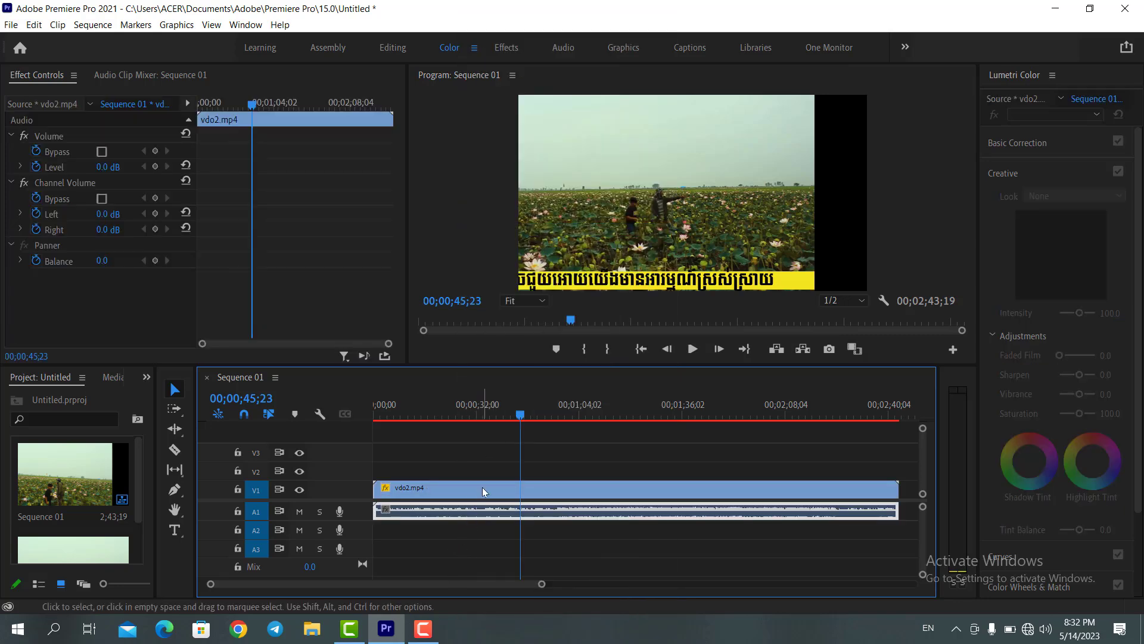
pyautogui.click(477, 490)
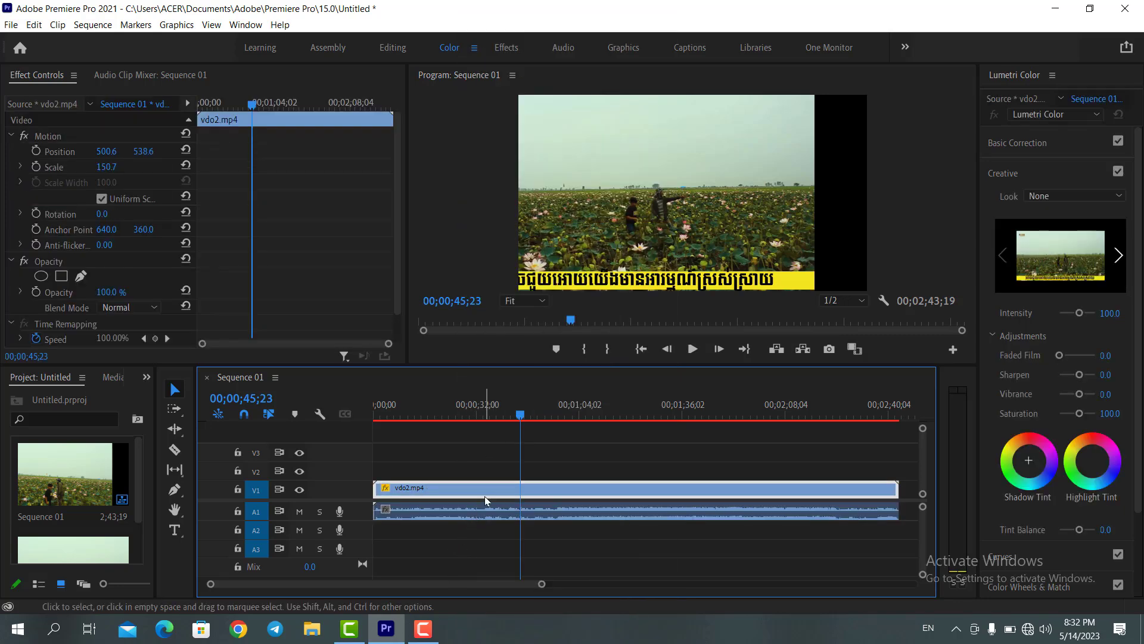
pyautogui.click(484, 516)
pyautogui.click(493, 490)
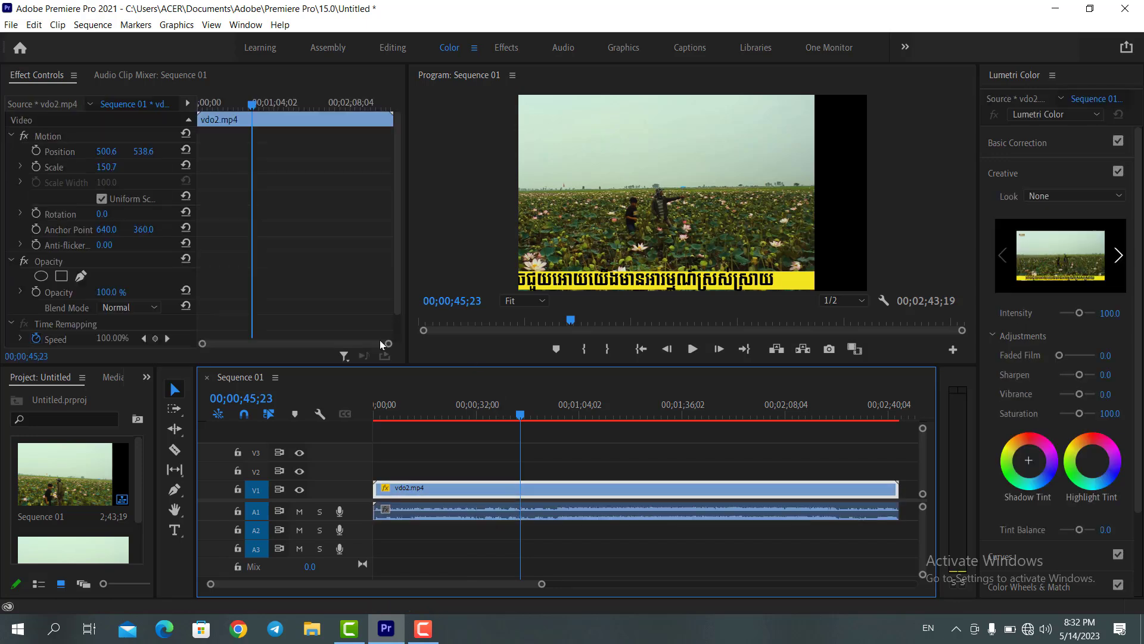
# Shift the video and audio clips together about 27 seconds later on the timeline with the Track Select Forward tool.
pyautogui.click(182, 417)
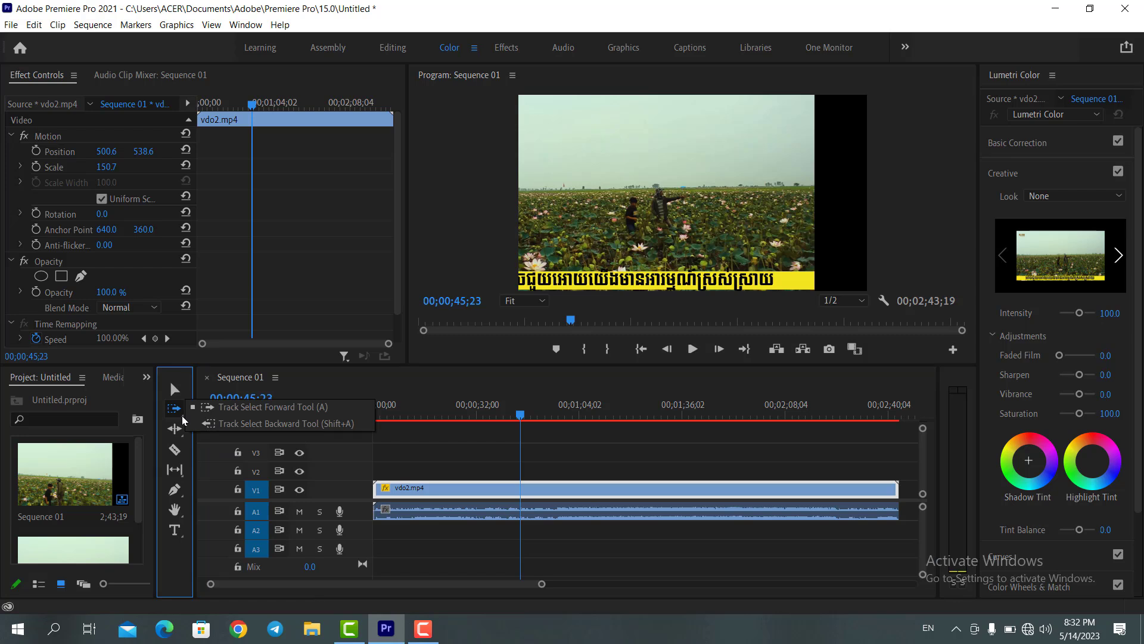
pyautogui.click(182, 420)
pyautogui.click(176, 409)
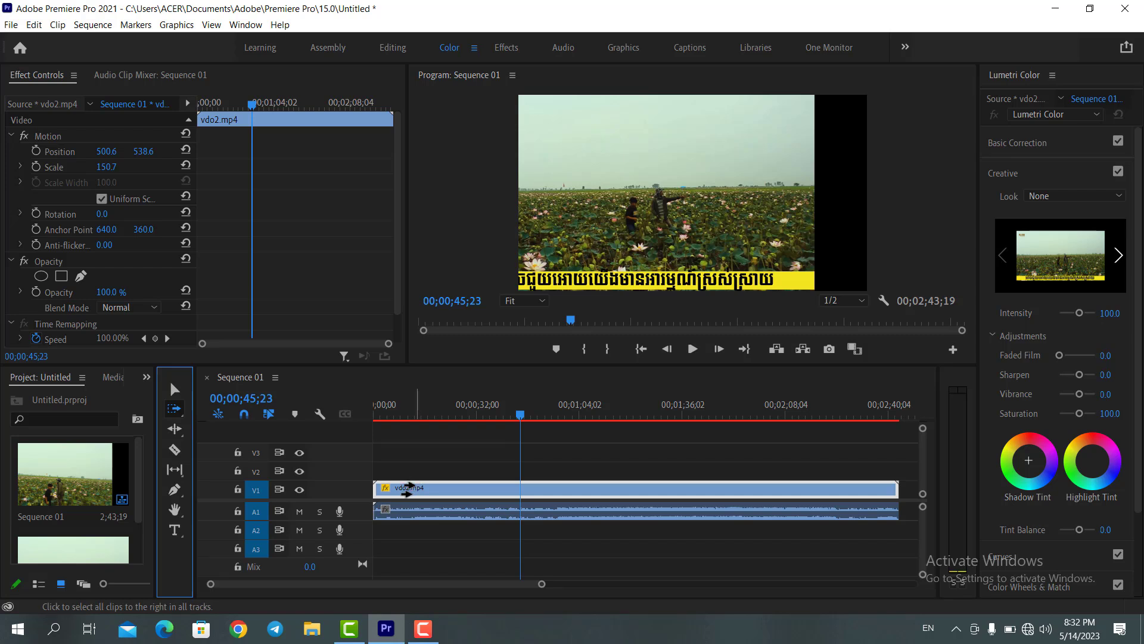
pyautogui.click(420, 489)
pyautogui.moveTo(426, 490); pyautogui.dragTo(568, 489)
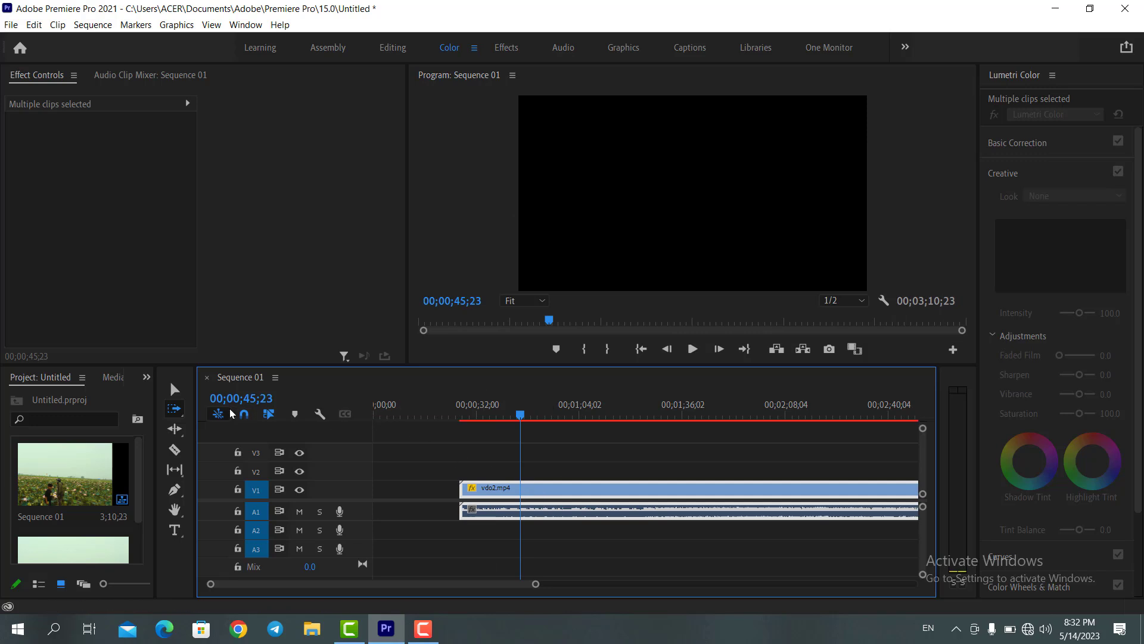
# Move the vdo2.mp4 video and audio clips back to the sequence start with the Track Select Backward tool.
pyautogui.click(187, 421)
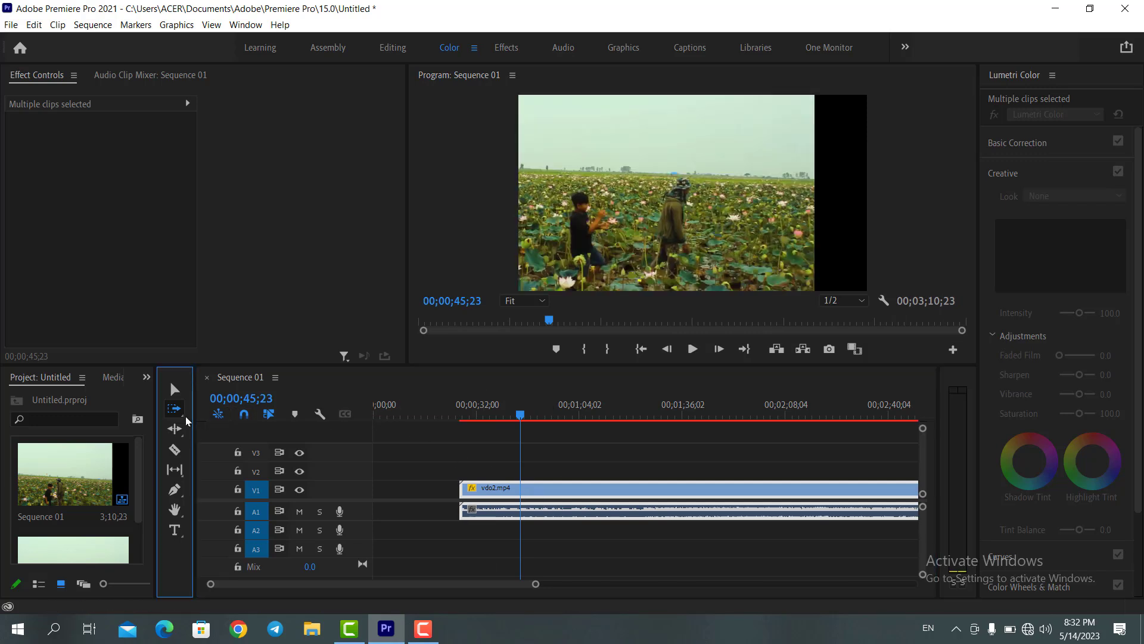
pyautogui.click(184, 422)
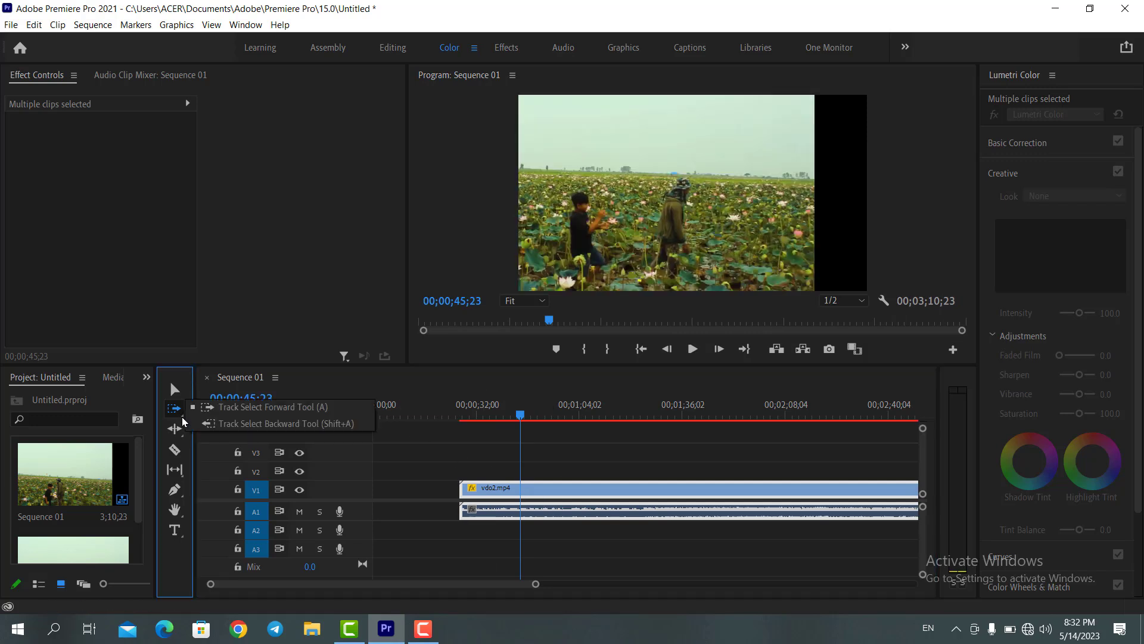
pyautogui.click(235, 420)
pyautogui.moveTo(520, 489); pyautogui.dragTo(447, 493)
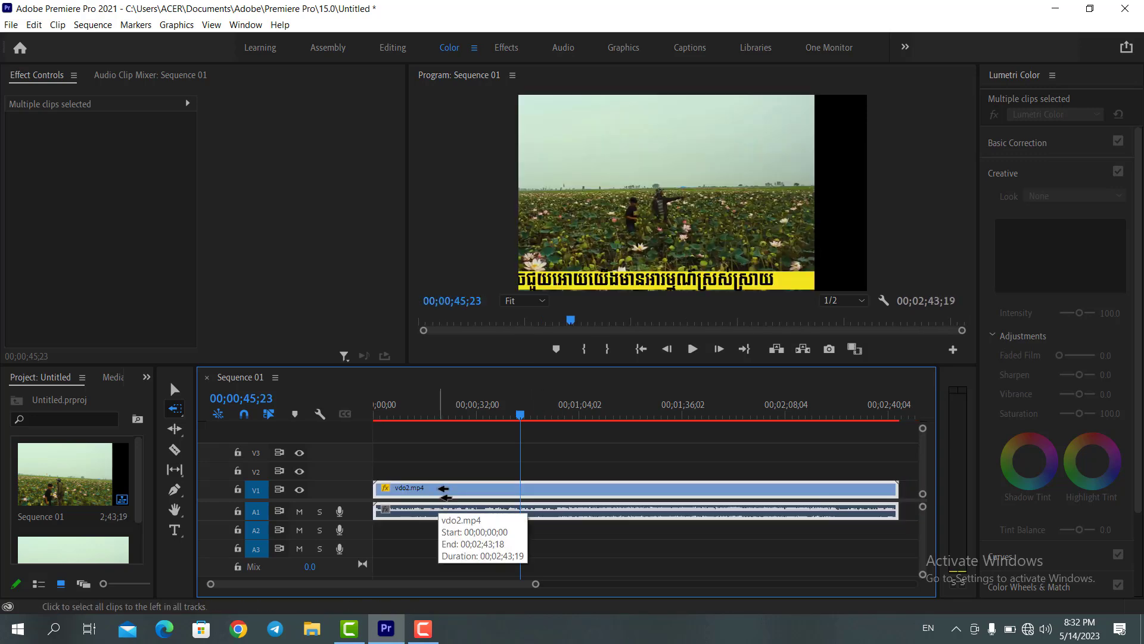
# Try shifting both vdo2.mp4 clips about 87 seconds later and back to the sequence start, still using Track Select Backward.
pyautogui.moveTo(419, 491); pyautogui.dragTo(698, 491)
pyautogui.click(781, 412)
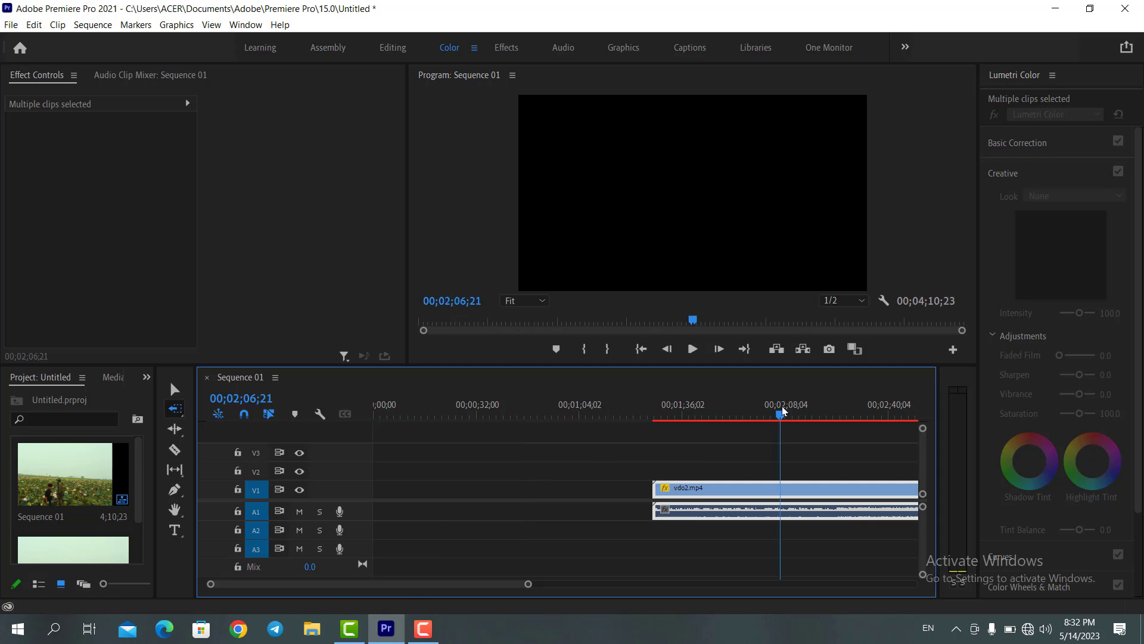
pyautogui.moveTo(664, 480); pyautogui.dragTo(334, 501)
pyautogui.click(472, 407)
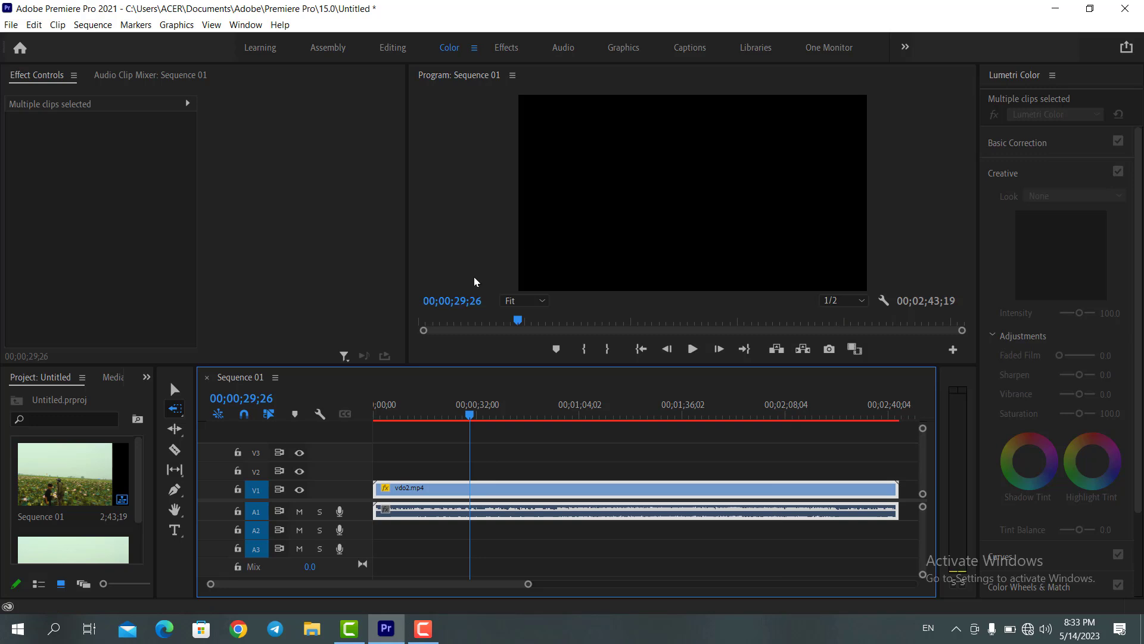
# Deselect all clips on the timeline with the Selection tool.
pyautogui.click(175, 389)
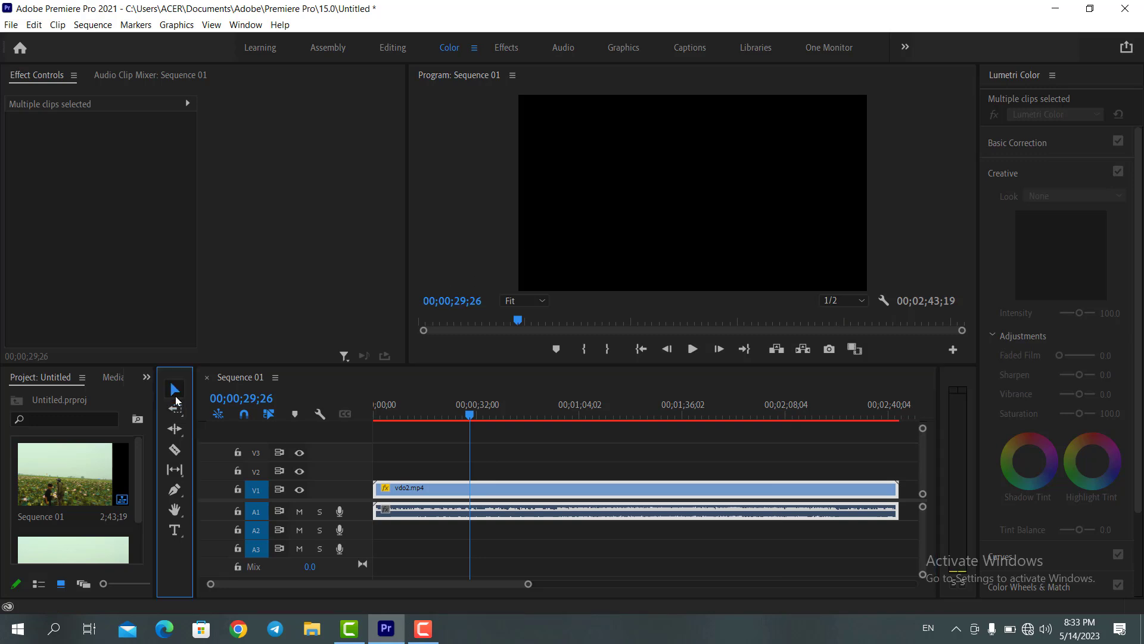
pyautogui.click(509, 465)
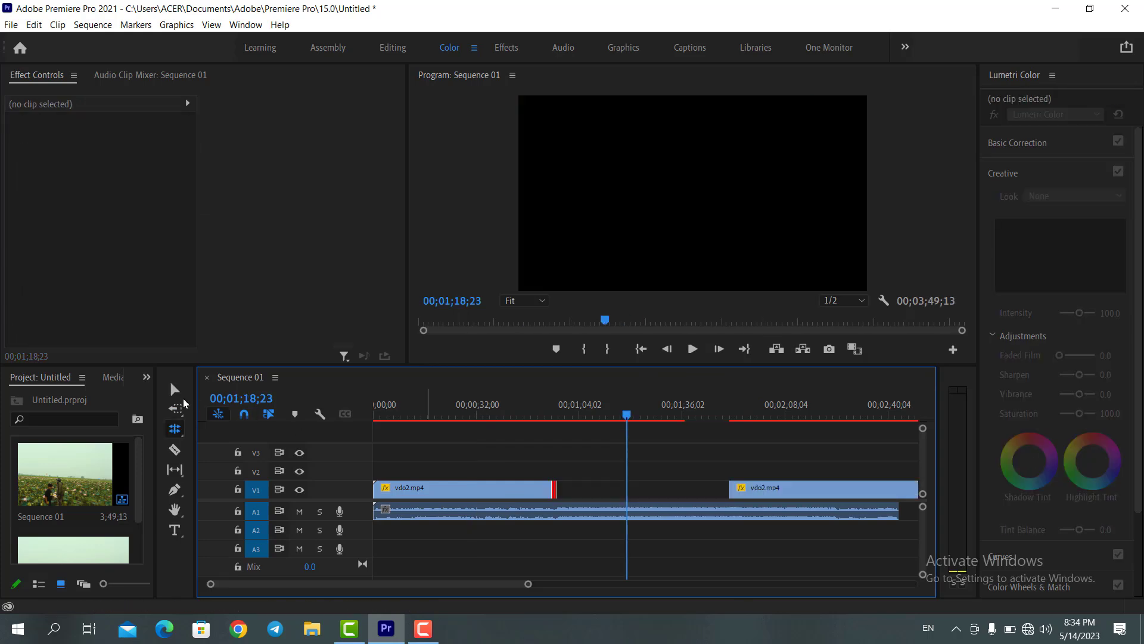
pyautogui.click(175, 390)
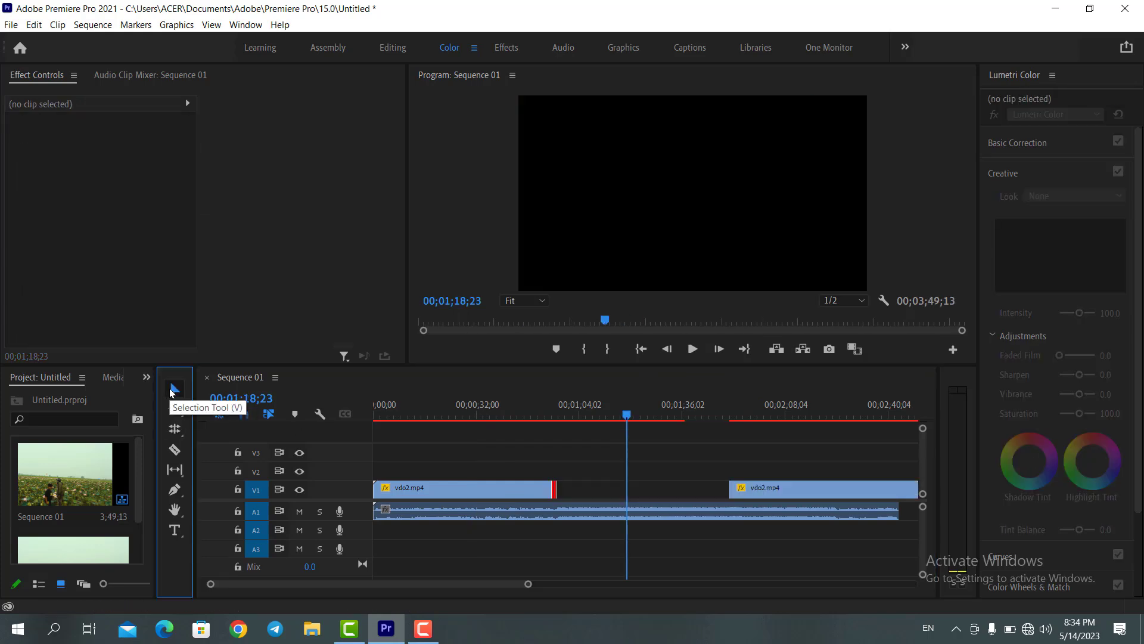
# Split the two V1 clips at about 0:20 and 2:33 with the Razor tool and move the later pieces earlier to close the gap.
pyautogui.click(175, 450)
pyautogui.click(439, 488)
pyautogui.click(868, 490)
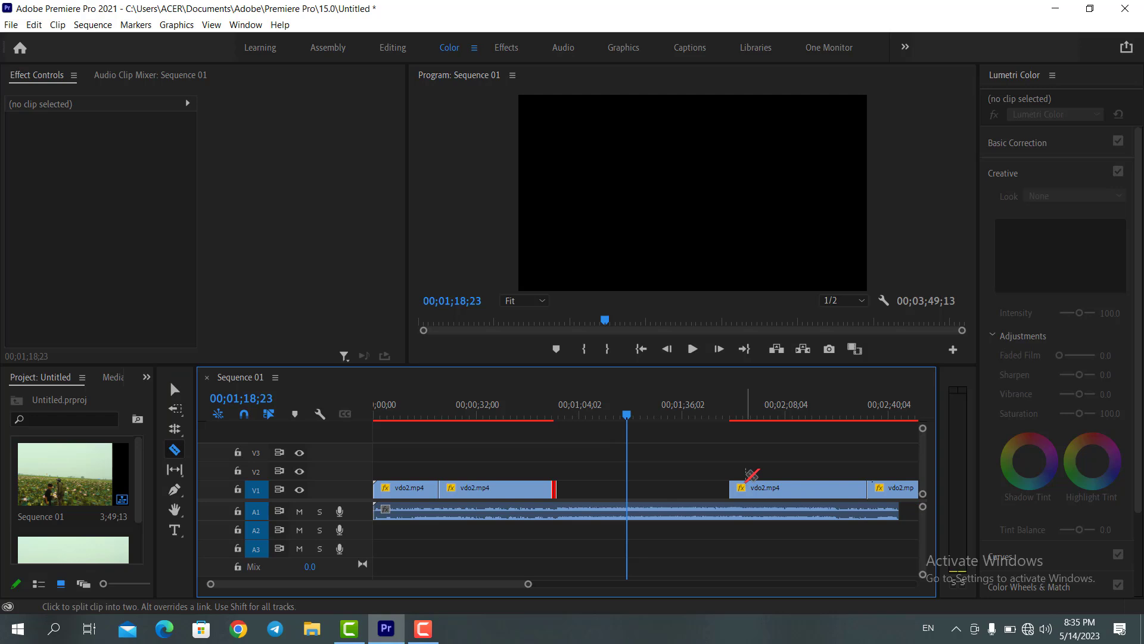
pyautogui.click(174, 389)
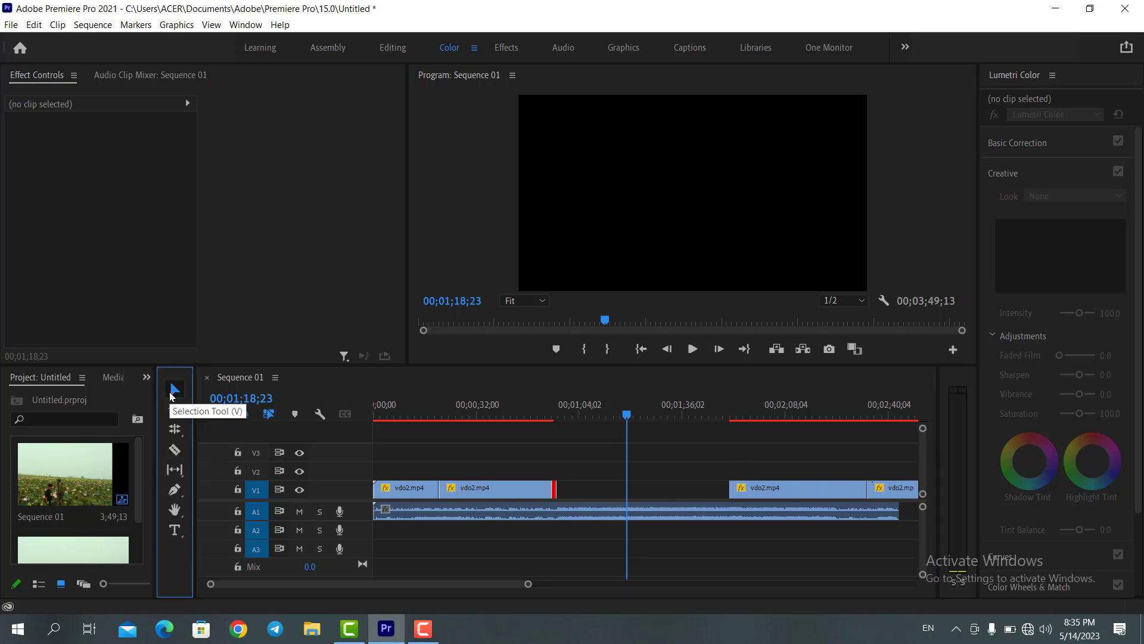
pyautogui.moveTo(819, 500); pyautogui.dragTo(581, 487)
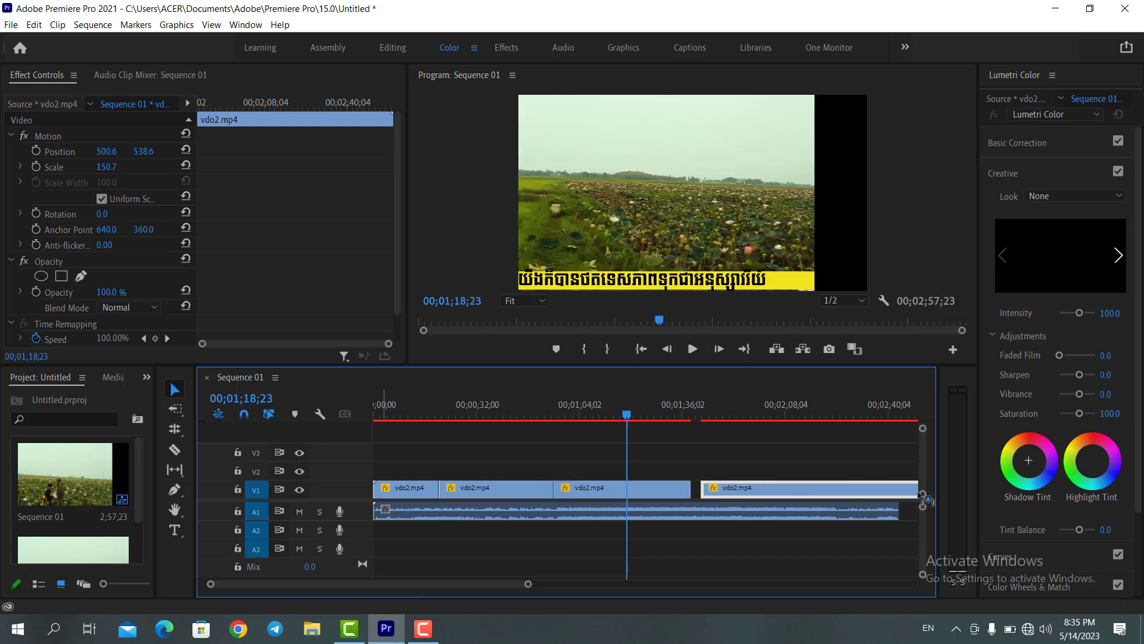
# Draw a closed, slanted four-sided shape over the middle of the video frame with the Pen tool.
pyautogui.click(184, 497)
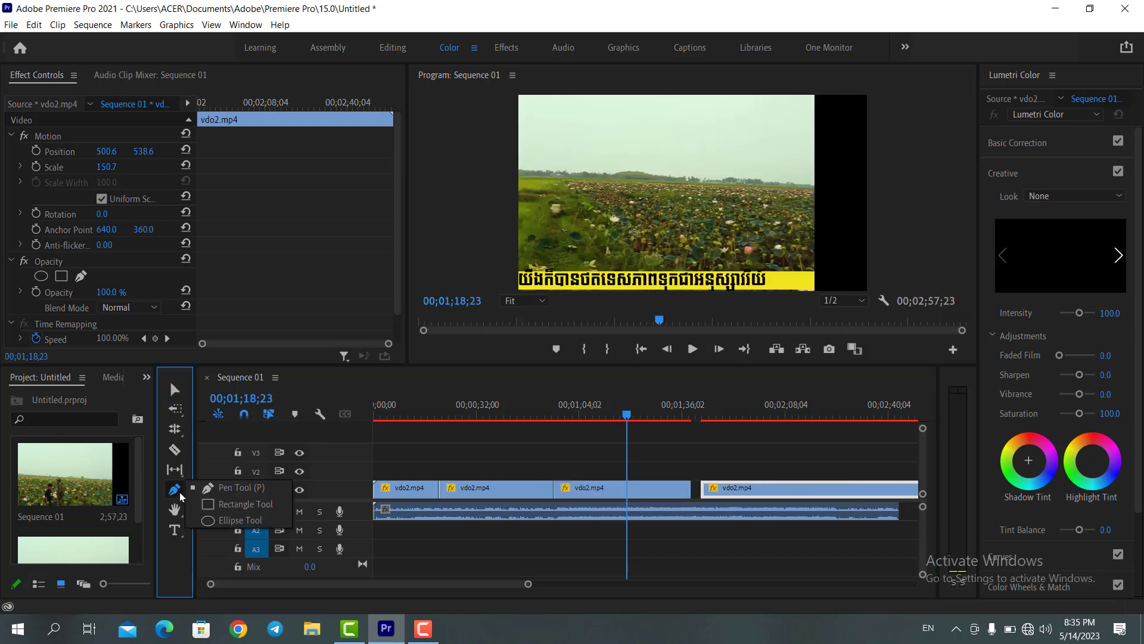
pyautogui.click(177, 494)
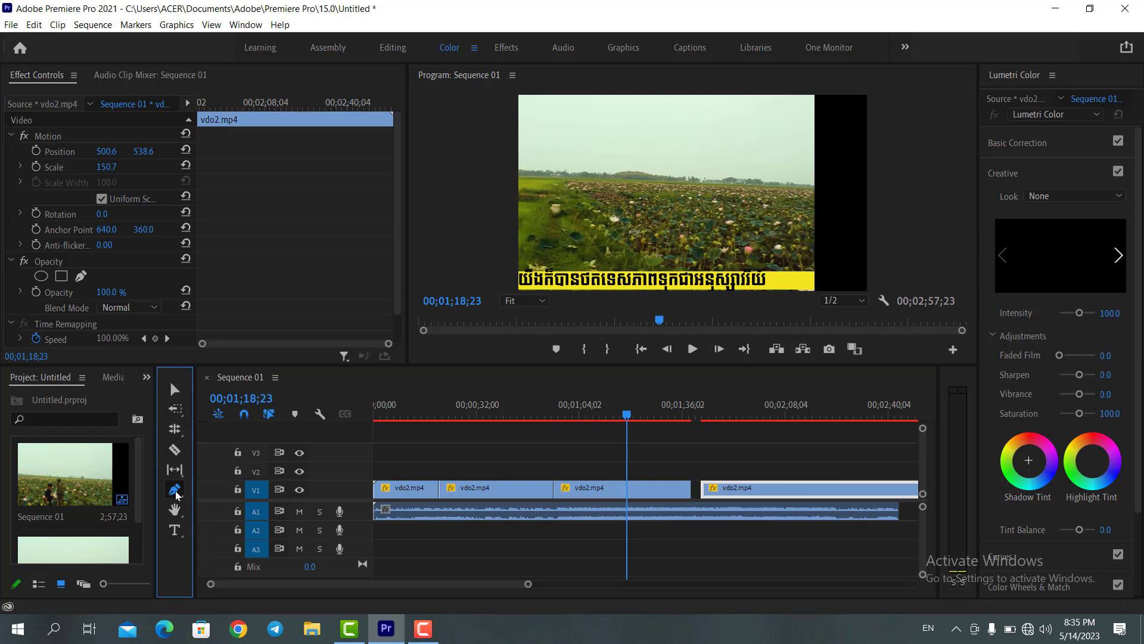
pyautogui.click(587, 178)
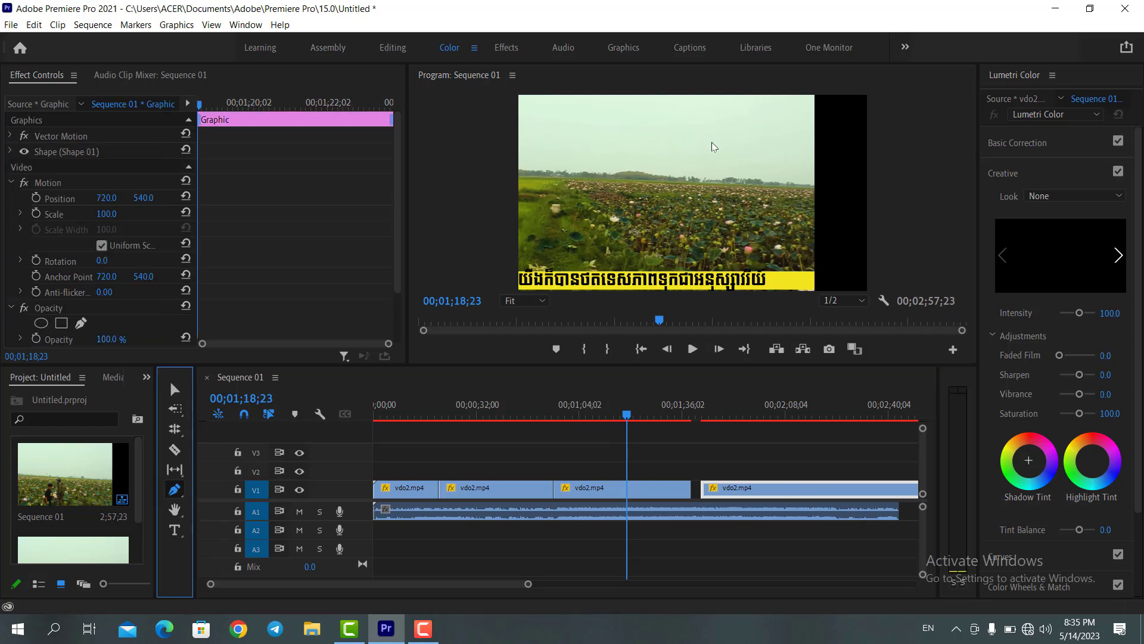
pyautogui.click(698, 157)
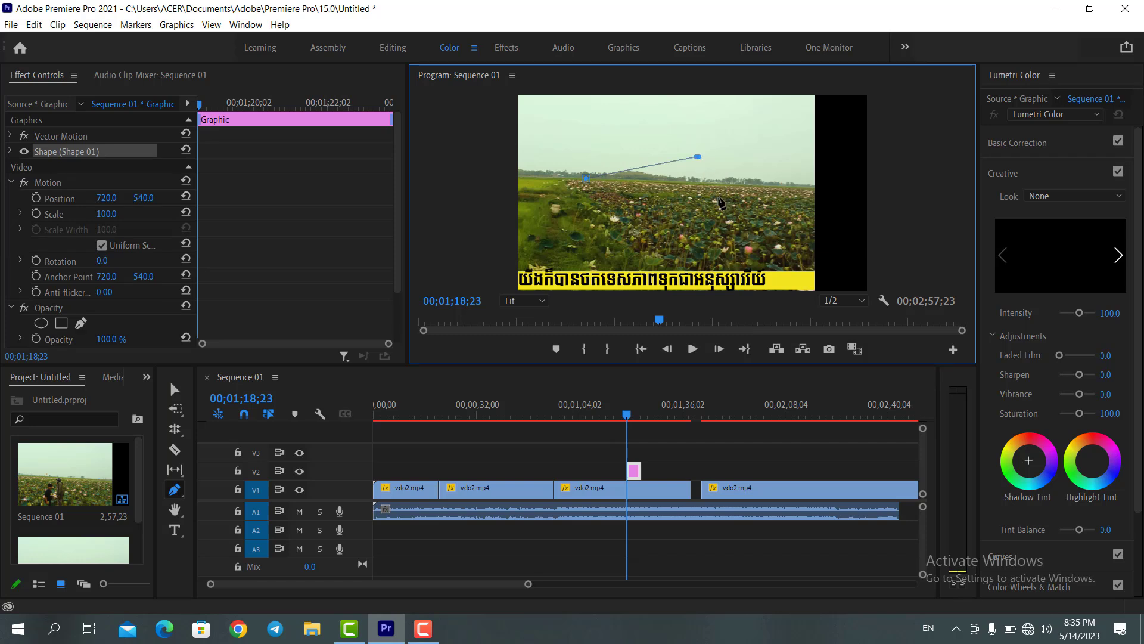
pyautogui.click(727, 221)
pyautogui.click(630, 241)
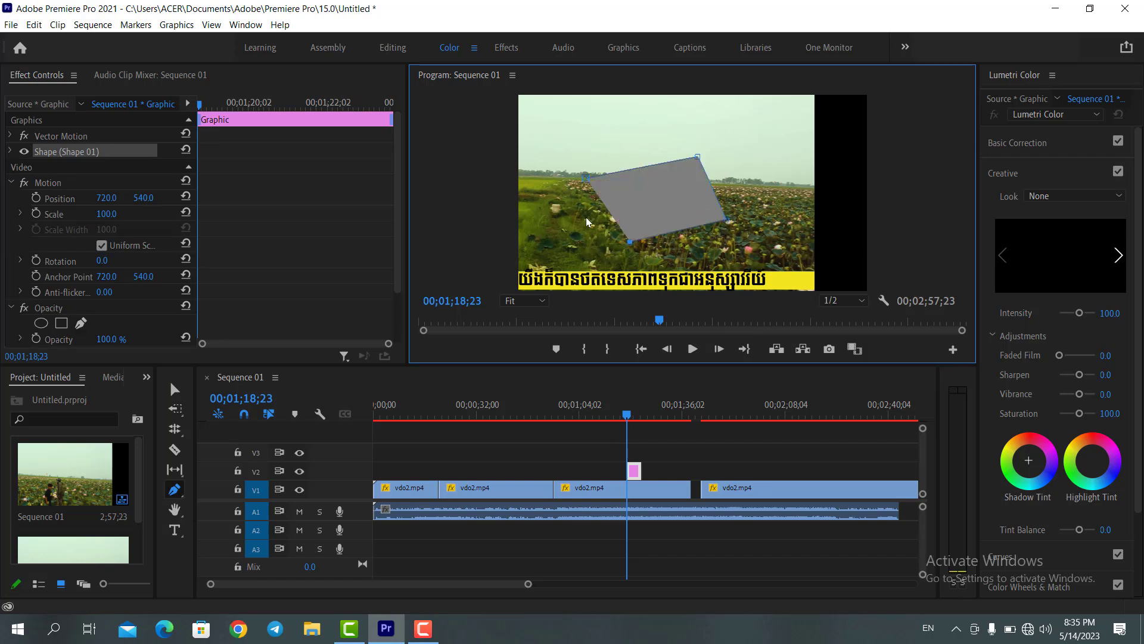
pyautogui.click(585, 178)
# Scroll the timeline horizontally and back to its start with the Hand tool.
pyautogui.click(181, 496)
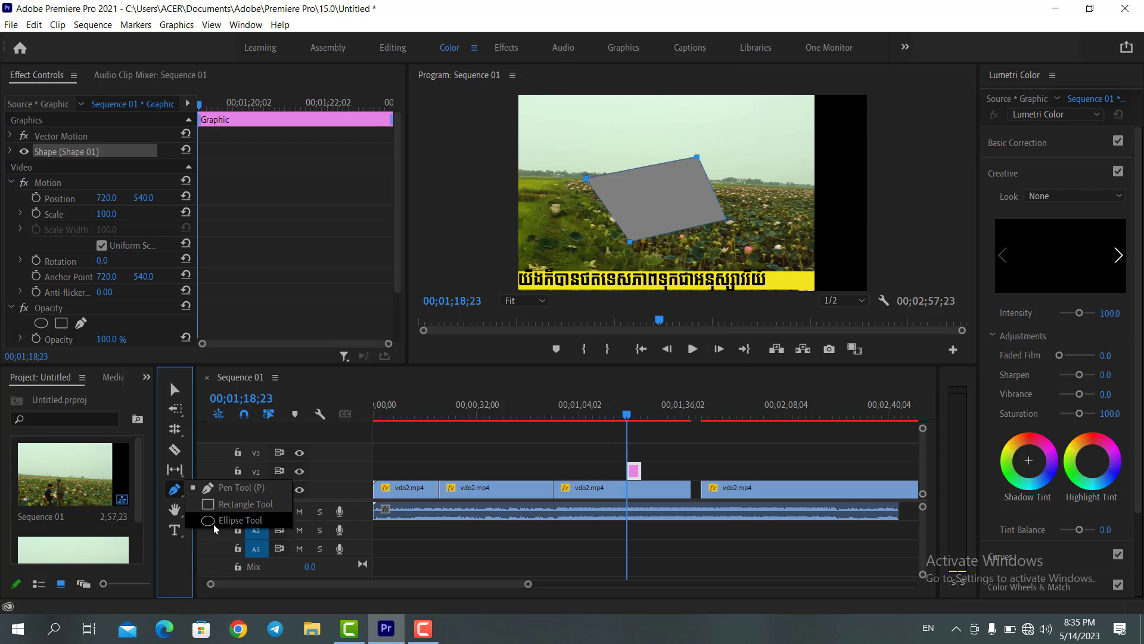
pyautogui.click(205, 487)
pyautogui.click(173, 510)
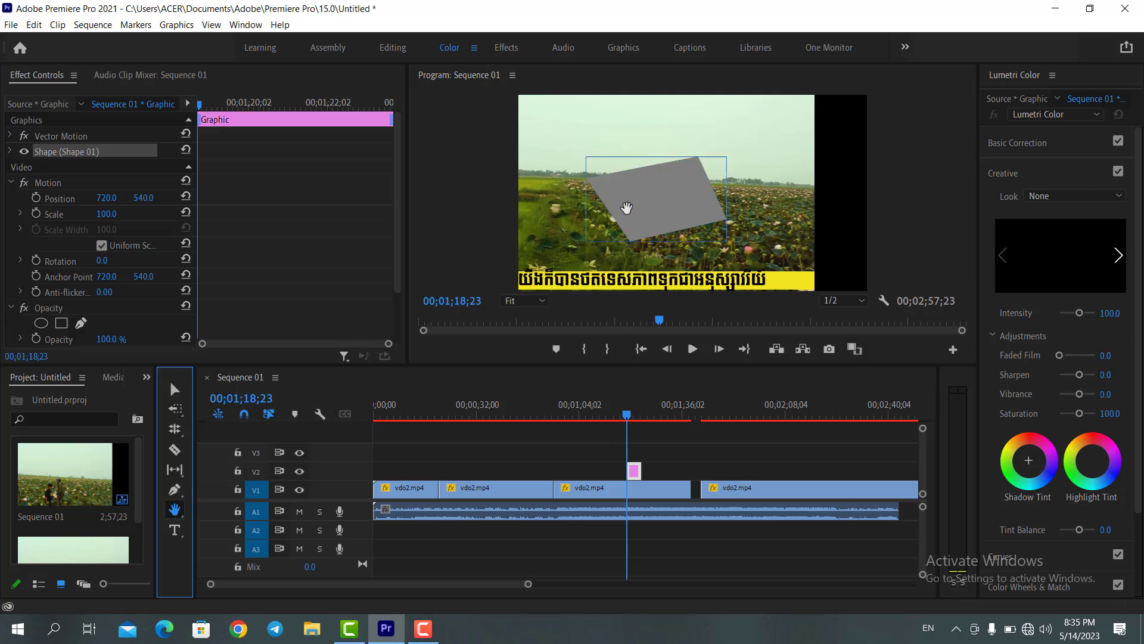
pyautogui.moveTo(627, 473); pyautogui.dragTo(641, 394)
pyautogui.click(670, 225)
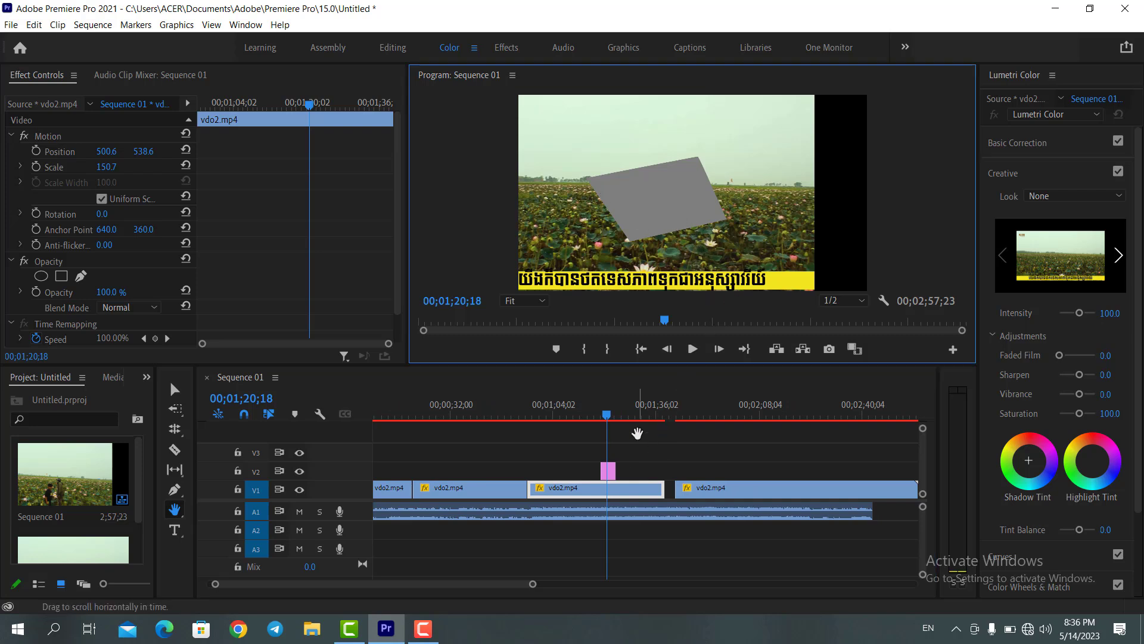
pyautogui.moveTo(611, 463); pyautogui.dragTo(646, 501)
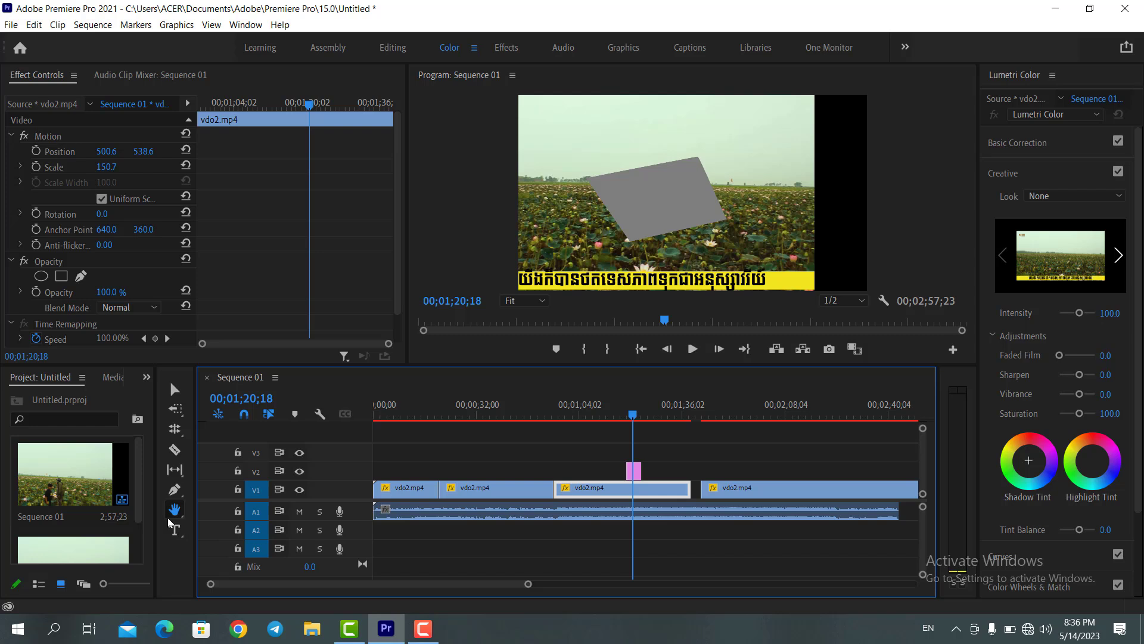
# Delete the drawn shape's graphic clip from track V2.
pyautogui.click(175, 389)
pyautogui.click(635, 472)
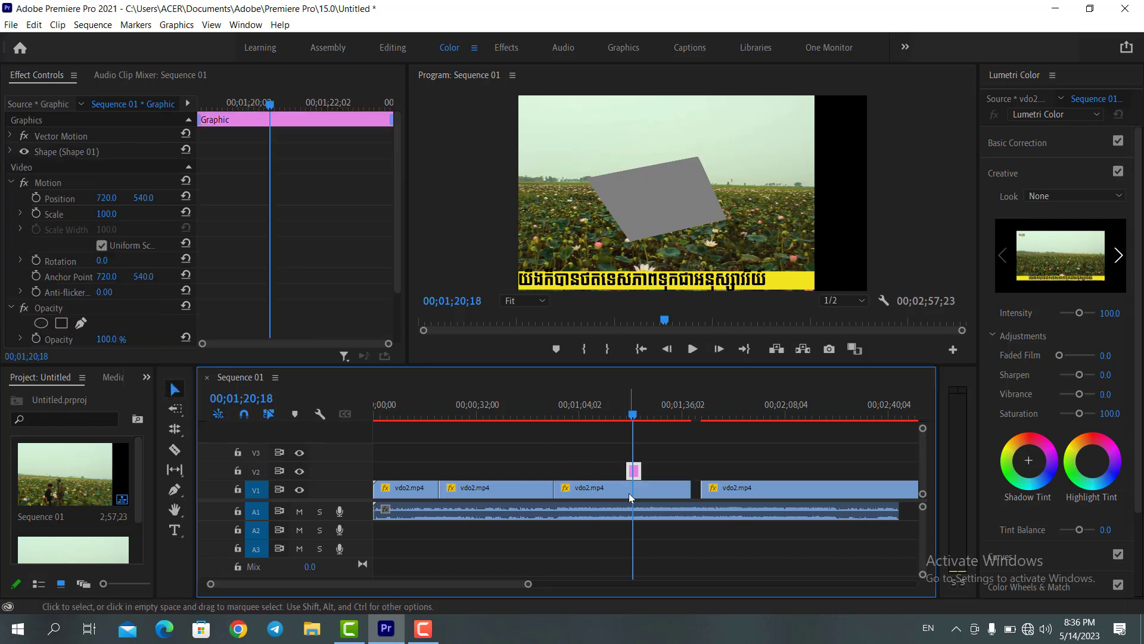
pyautogui.press('Delete')
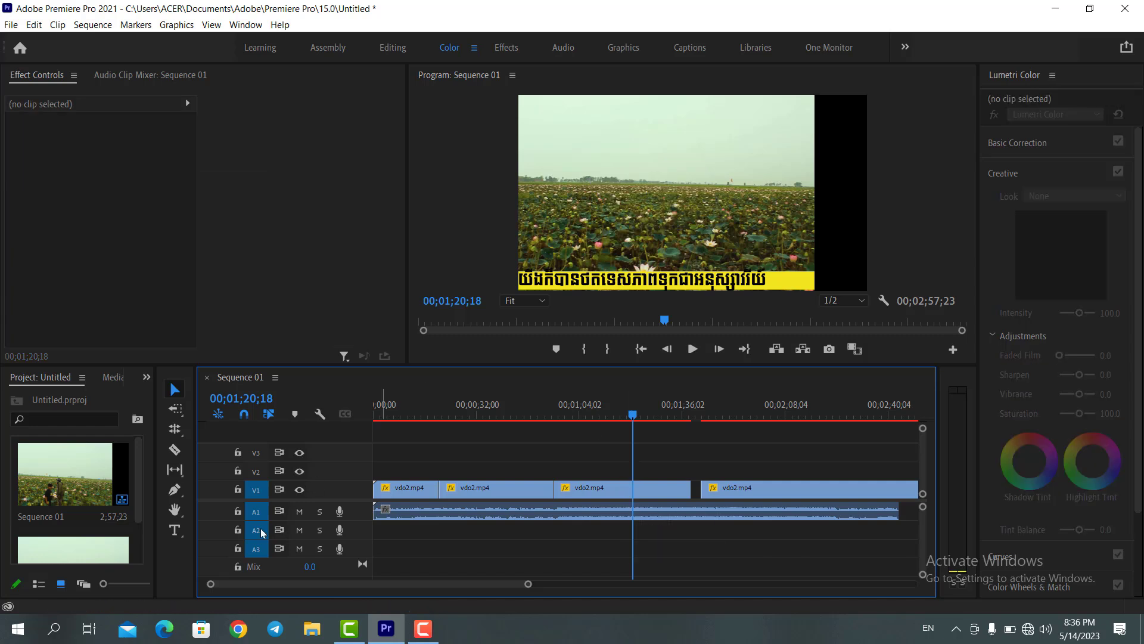
# Add the text "hgchgc" near the horizon in the video frame with the Type tool.
pyautogui.click(175, 531)
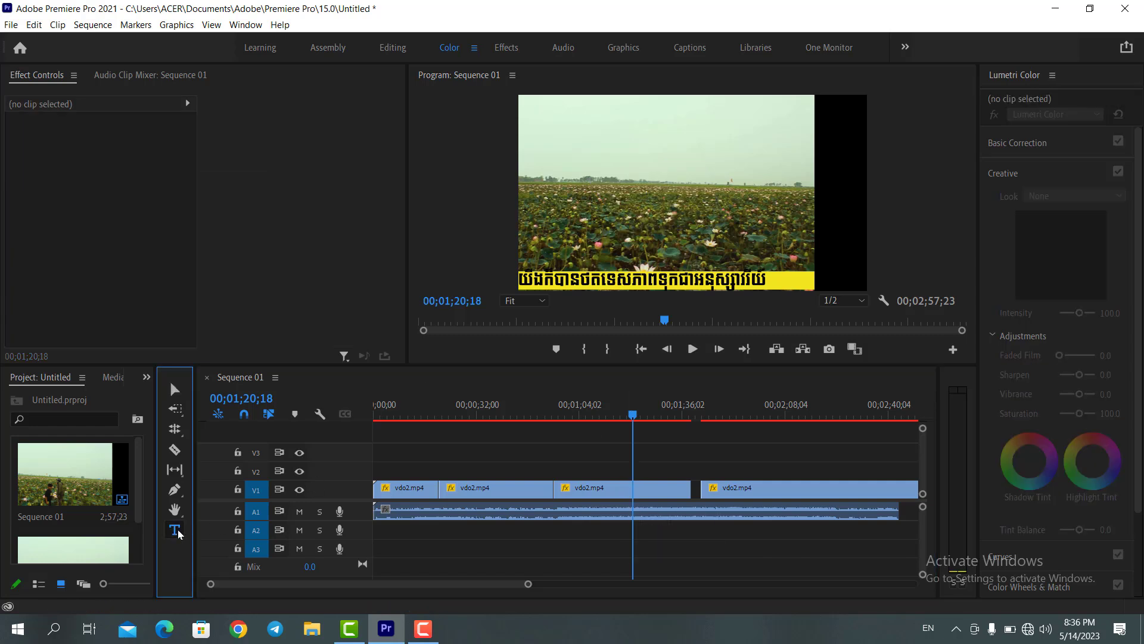
pyautogui.click(606, 175)
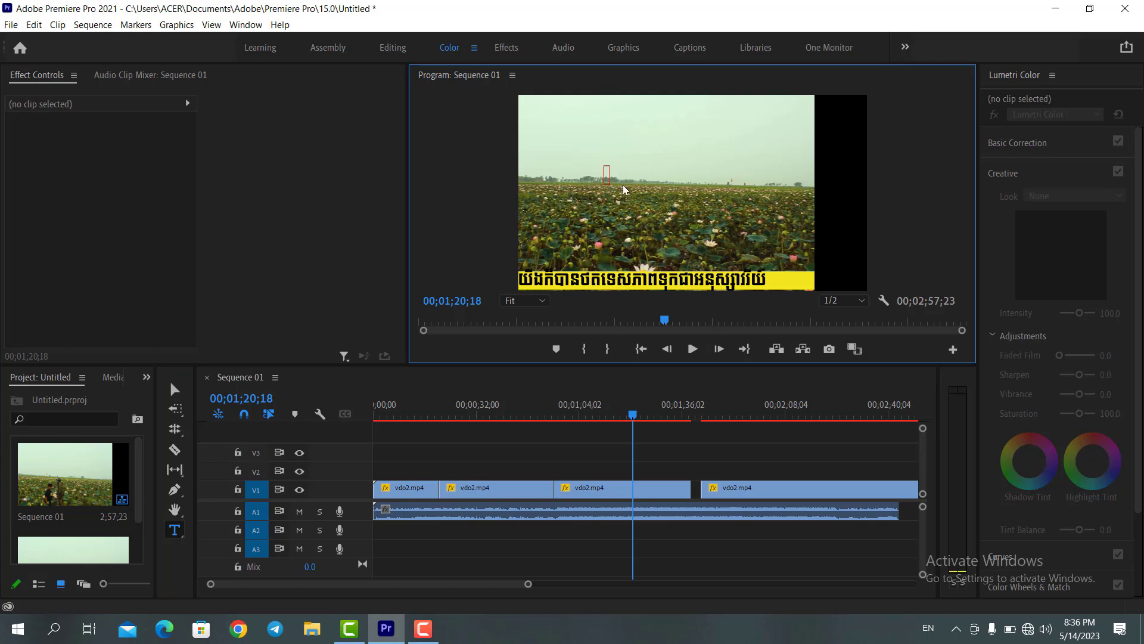
pyautogui.write('hgc')
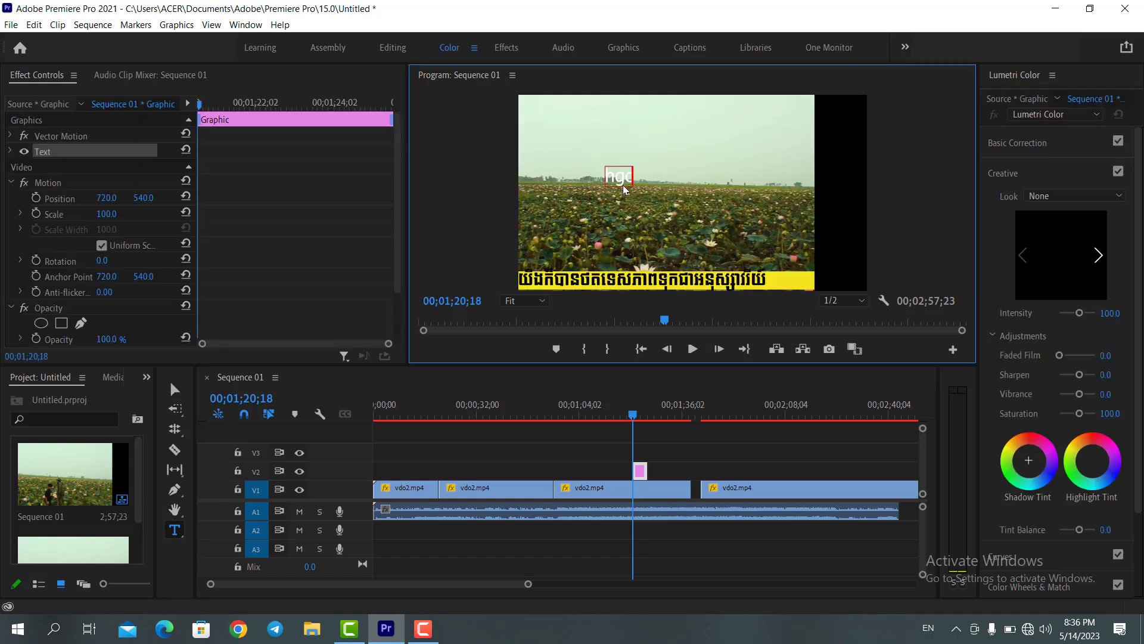
pyautogui.write('hgc')
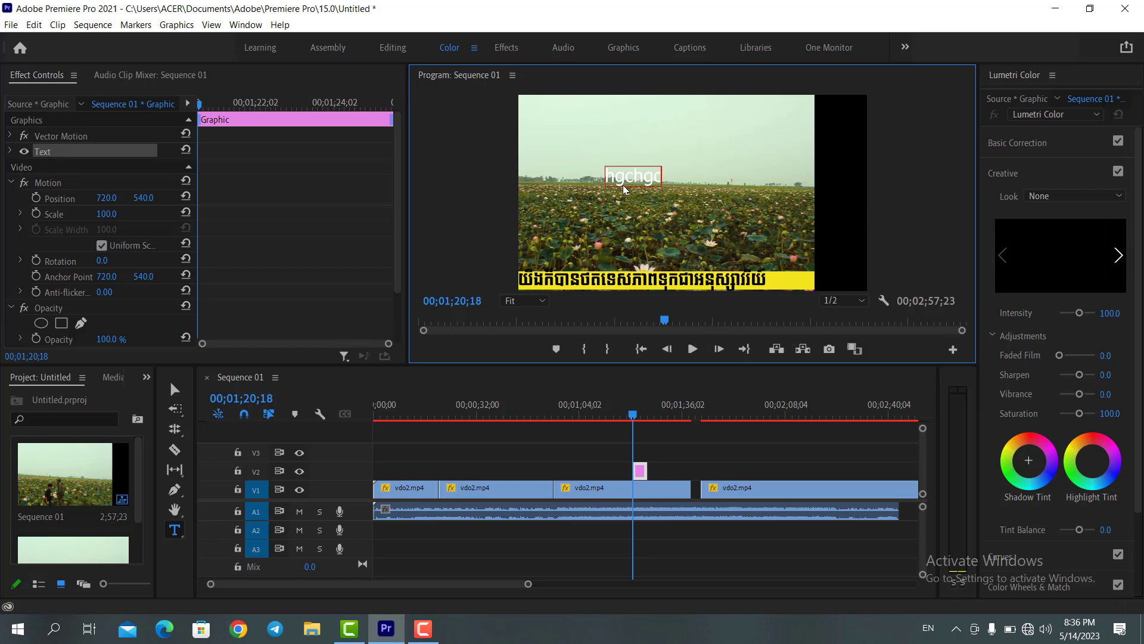
pyautogui.click(176, 391)
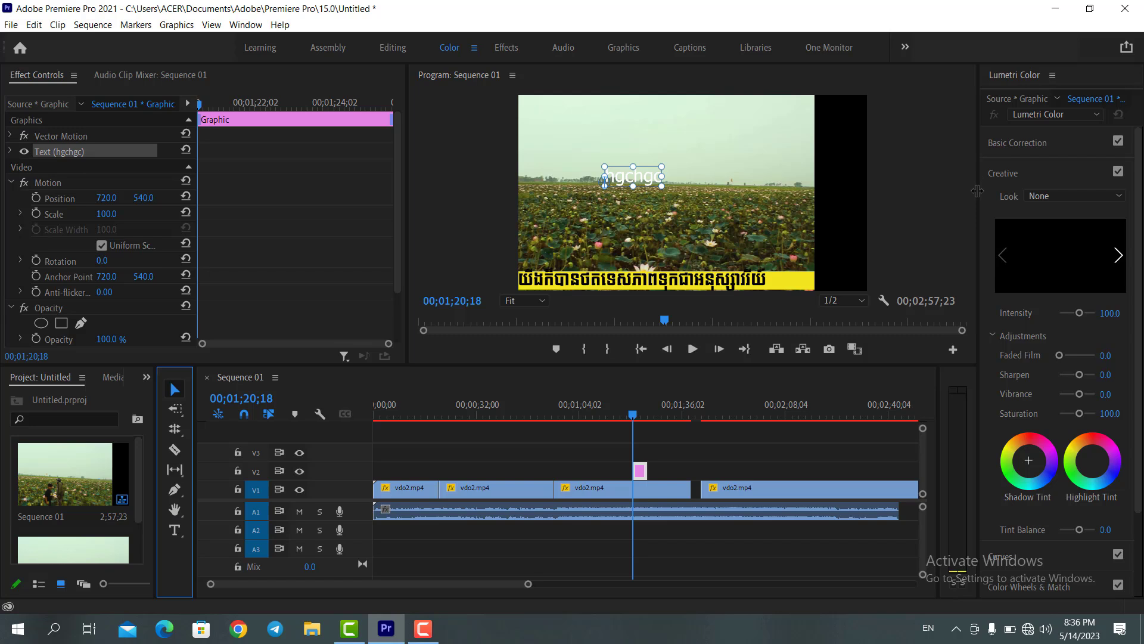
# Widen the Lumetri Color area and show the Essential Graphics editing properties of the text layer.
pyautogui.moveTo(978, 191); pyautogui.dragTo(863, 194)
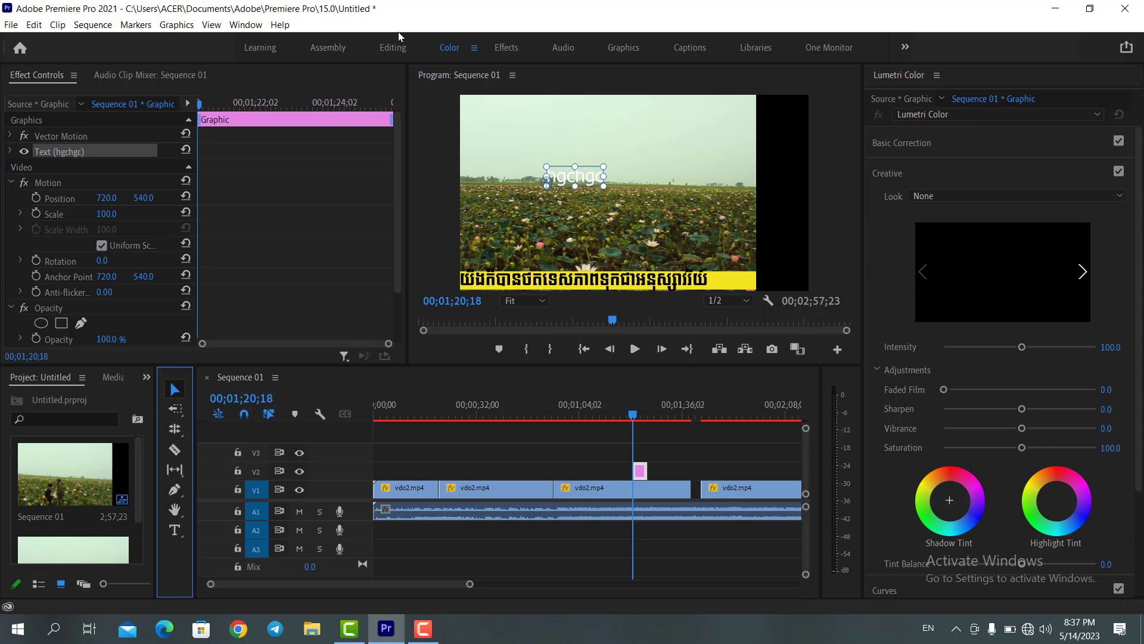
pyautogui.click(245, 27)
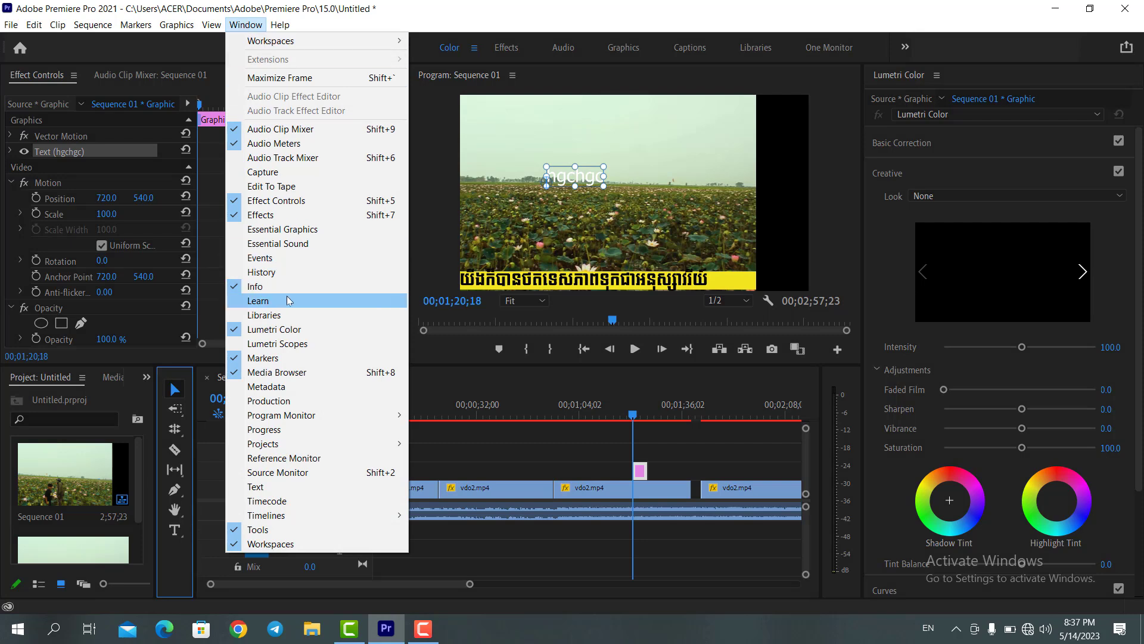
pyautogui.click(265, 230)
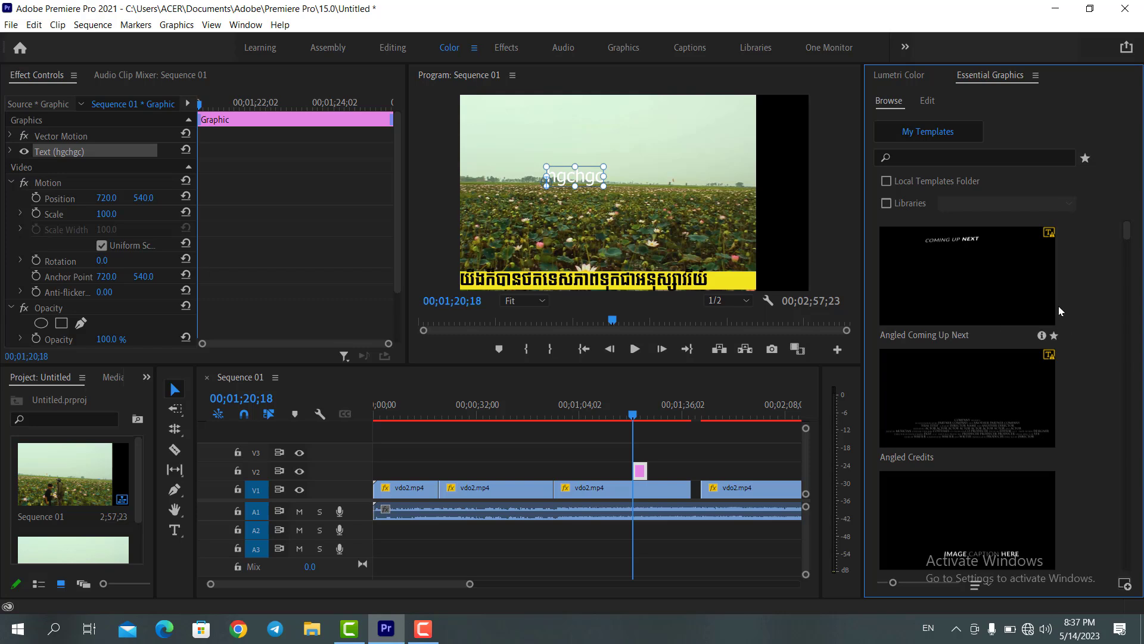
pyautogui.click(932, 105)
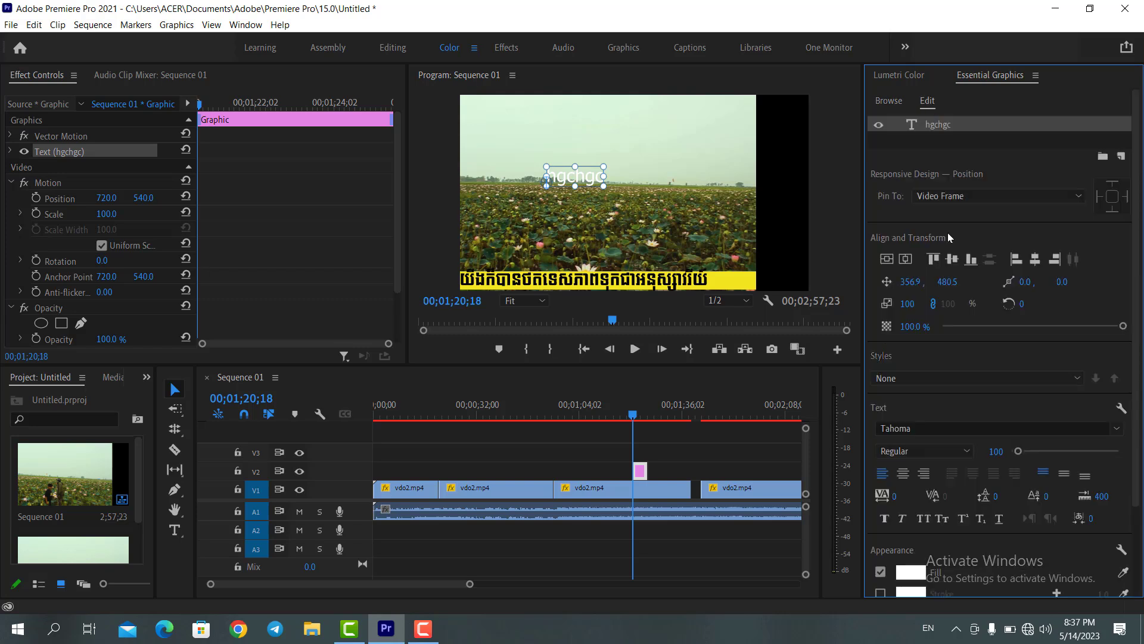
# Change all of the "hgchgc" text to the Tw Cen MT Condensed Extra Bold font and set its font size to 222.
pyautogui.click(575, 177)
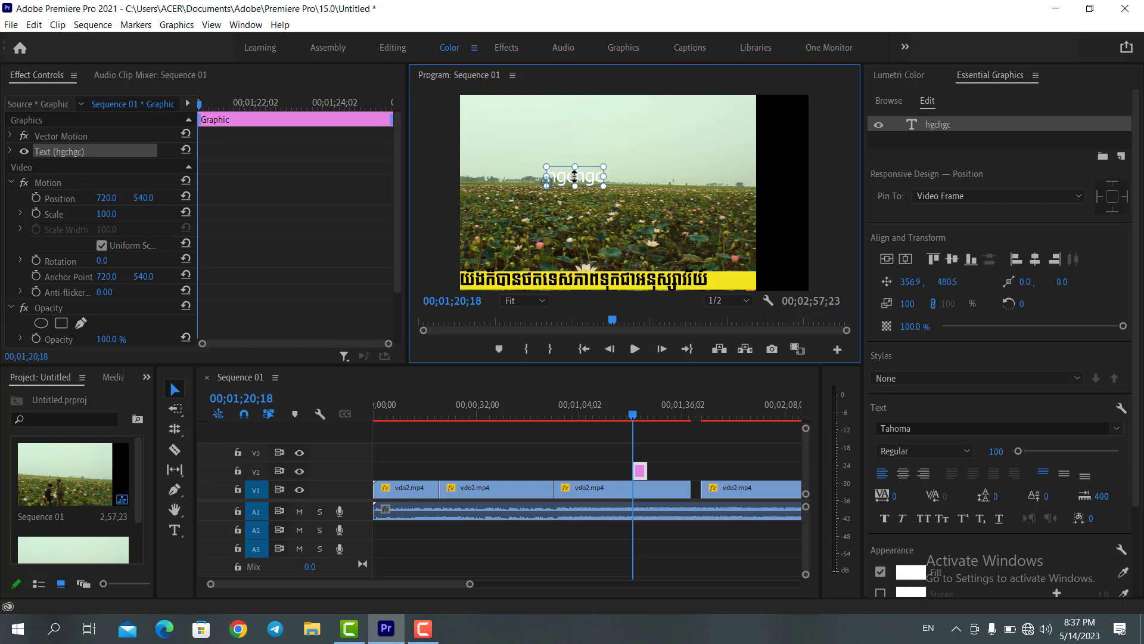
pyautogui.doubleClick(574, 176)
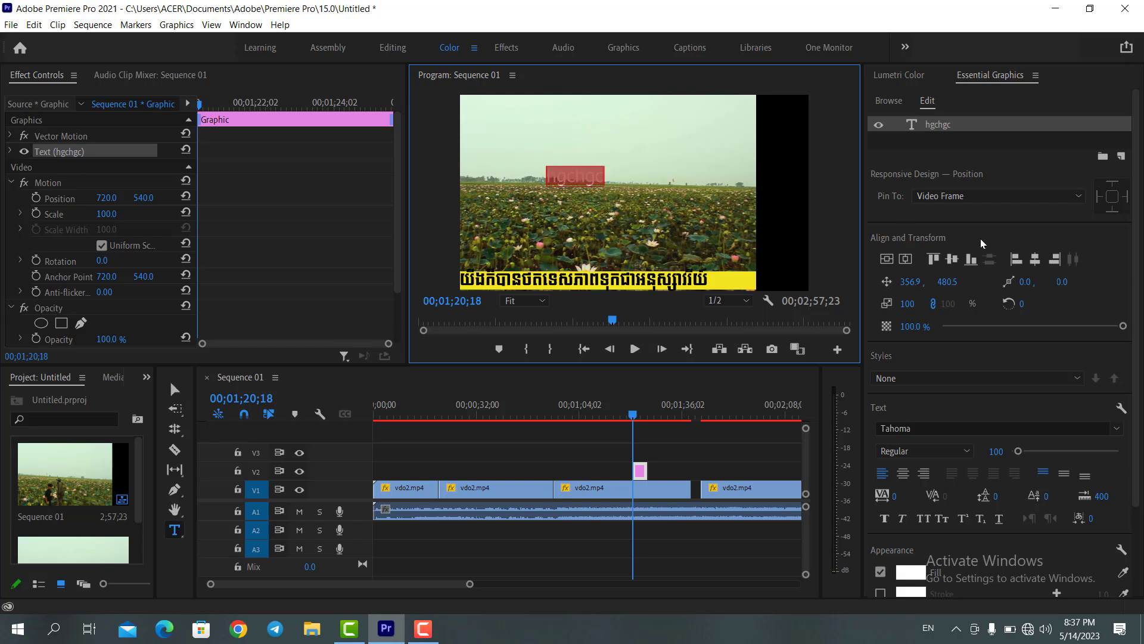
pyautogui.scroll(-2, 985, 210)
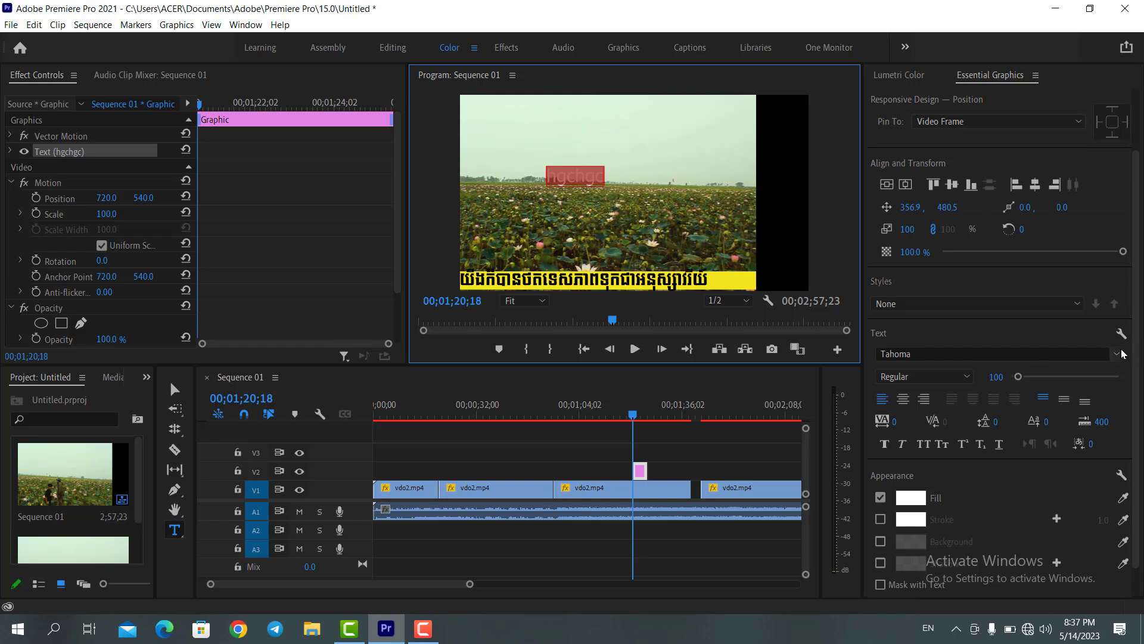
pyautogui.click(1119, 354)
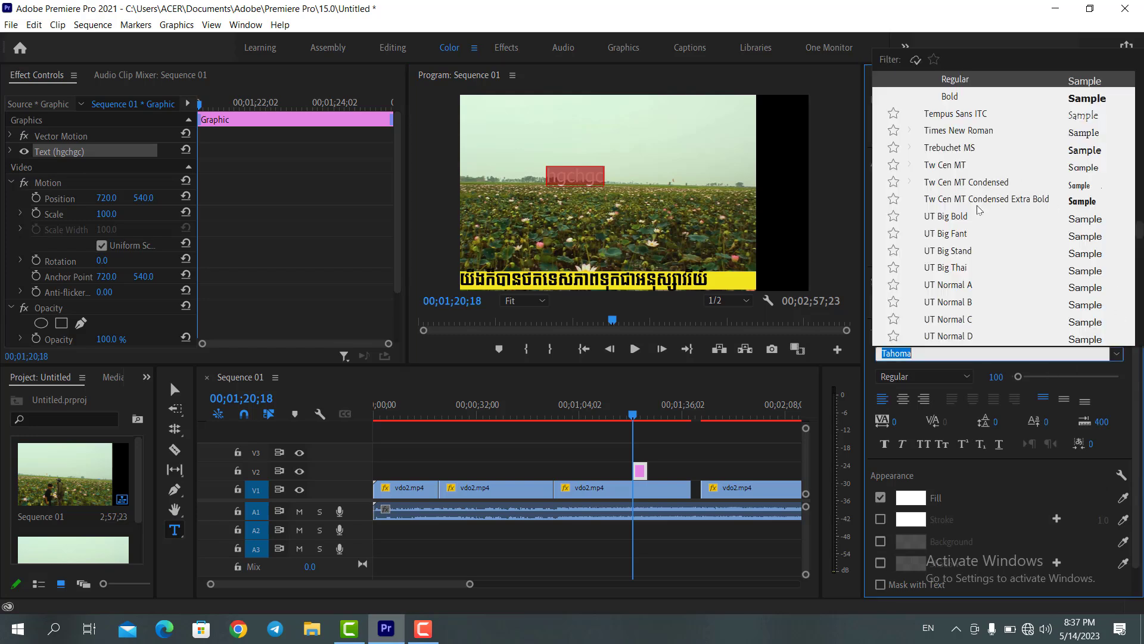
pyautogui.press('Escape')
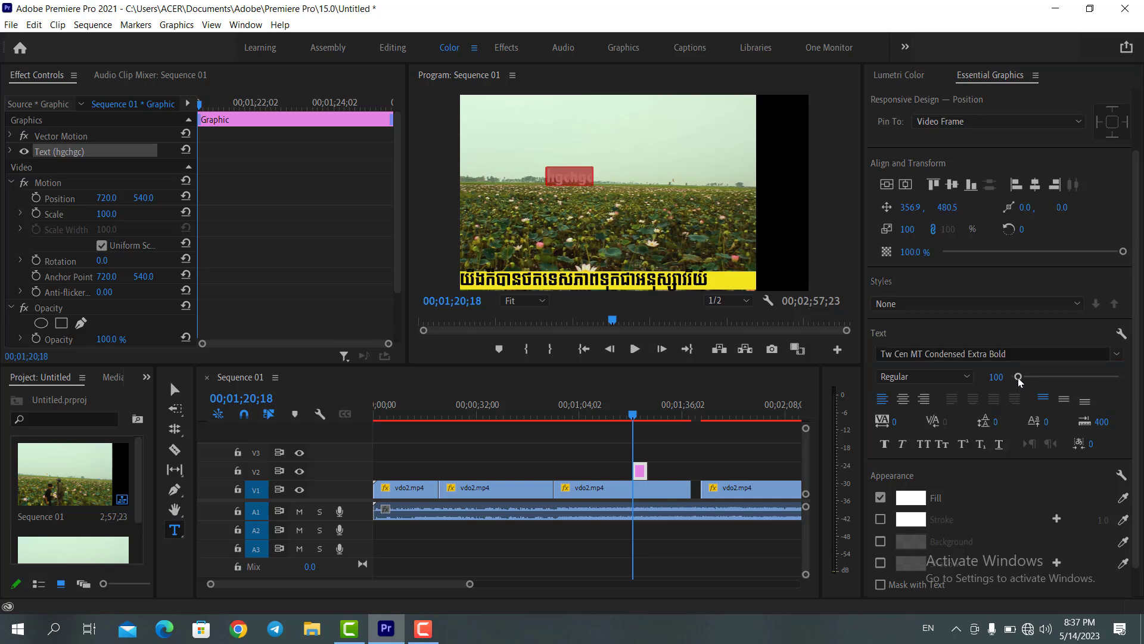
pyautogui.moveTo(1017, 377); pyautogui.dragTo(1025, 379)
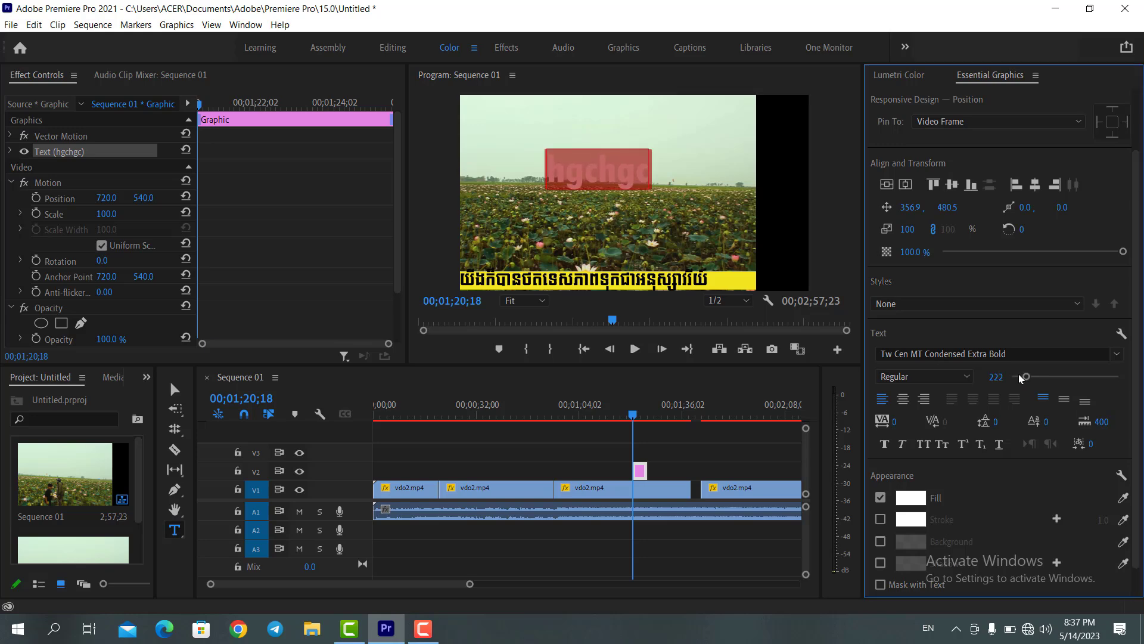
# Set the fill color of the "hgchgc" text to red, FF0303.
pyautogui.scroll(-2, 962, 486)
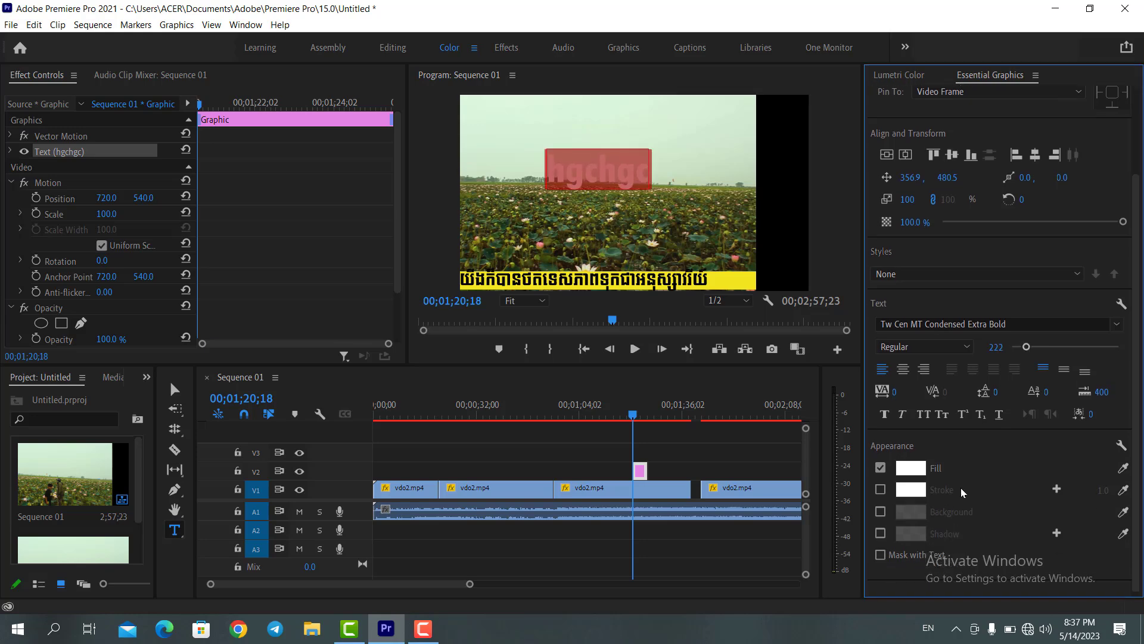
pyautogui.click(911, 463)
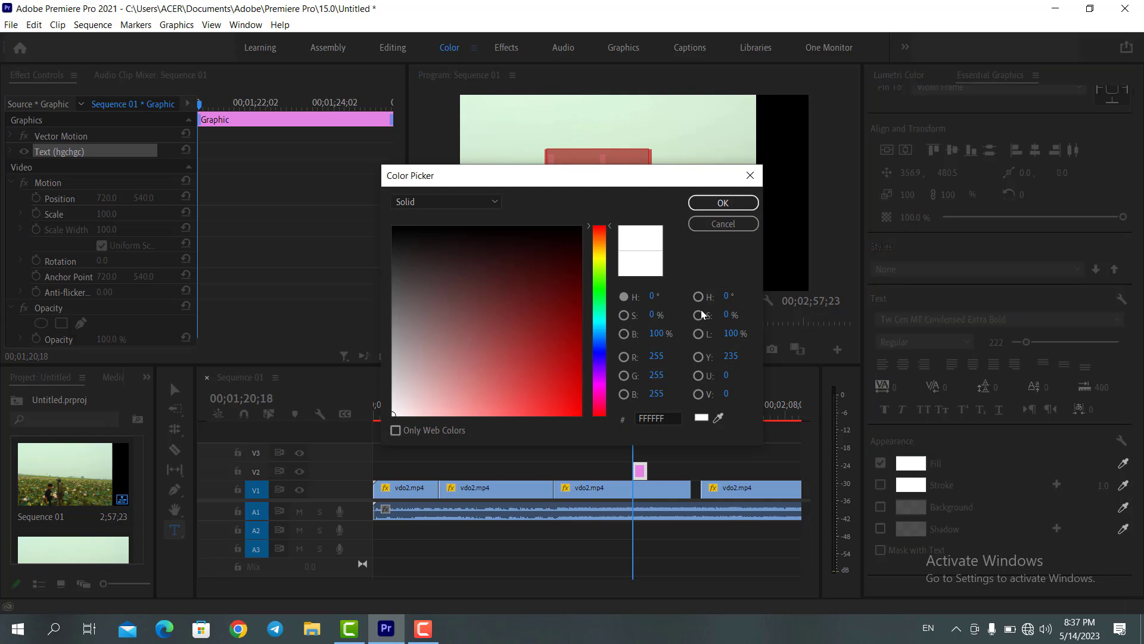
pyautogui.click(561, 384)
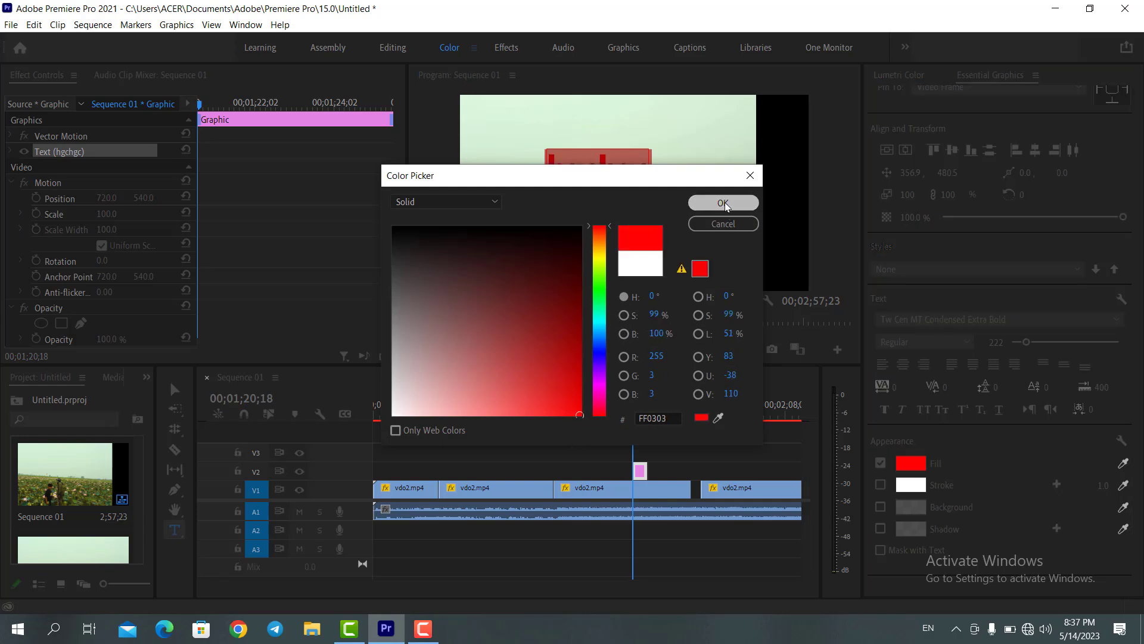
pyautogui.click(724, 202)
# End text editing, switch to the Selection tool and deselect the graphic clip in the timeline.
pyautogui.click(398, 280)
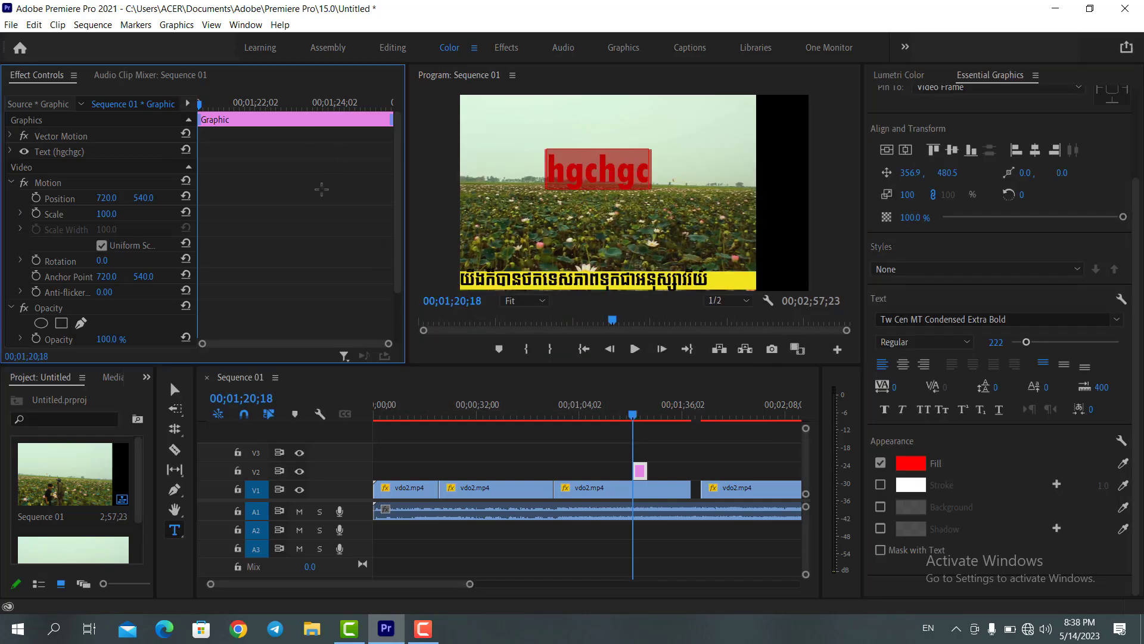
pyautogui.click(175, 389)
pyautogui.click(441, 447)
pyautogui.click(441, 447)
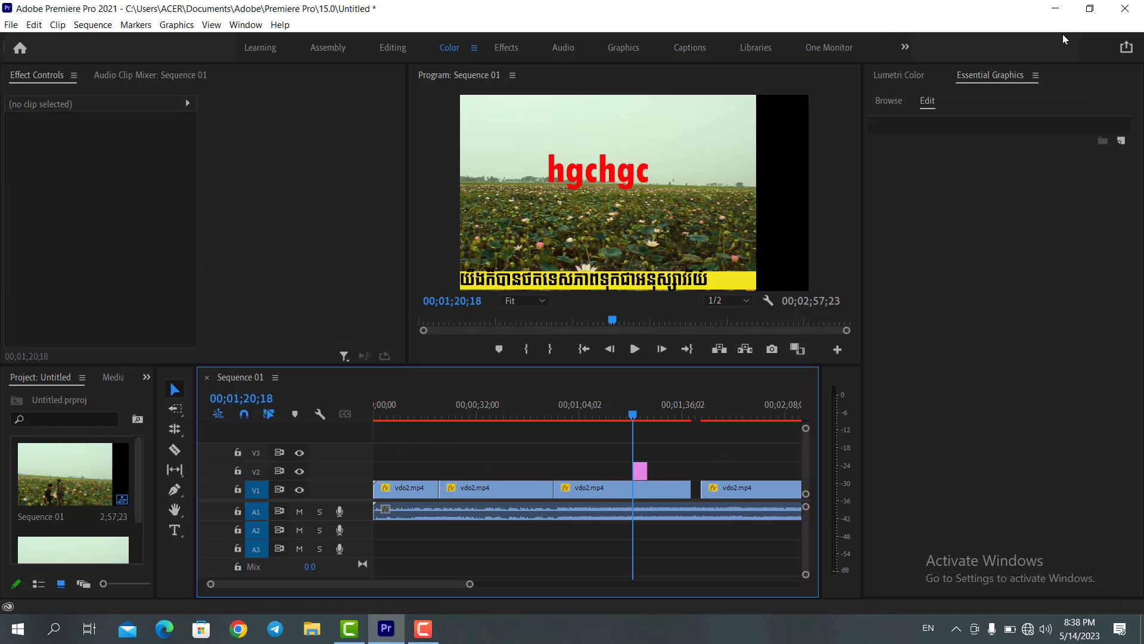